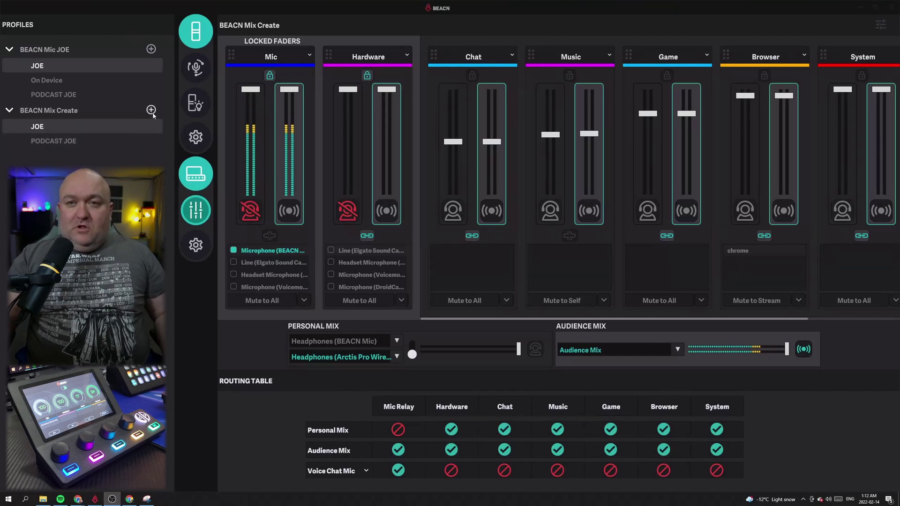
# - Create a new BEACN Mix Create profile and assign the BEACN microphone as the Mic channel's source
pyautogui.click(152, 113)
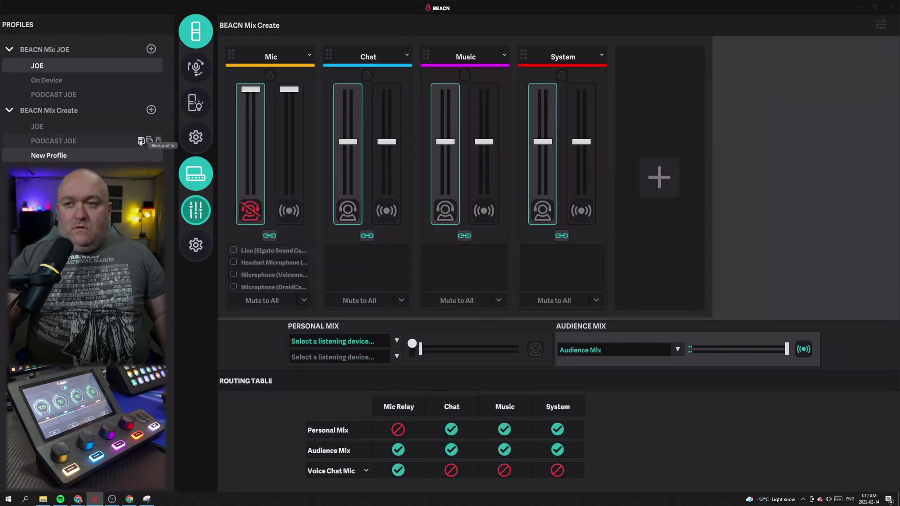
pyautogui.moveTo(135, 152)
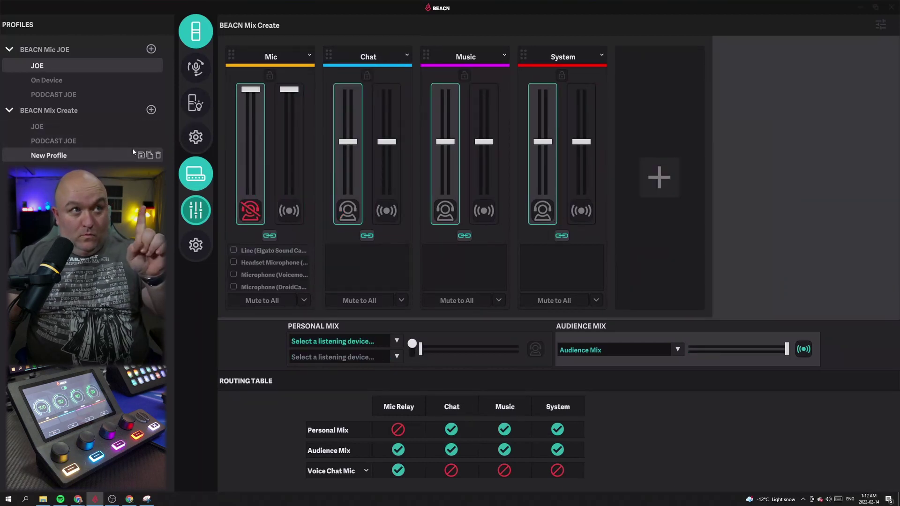
pyautogui.scroll(-2, 260, 271)
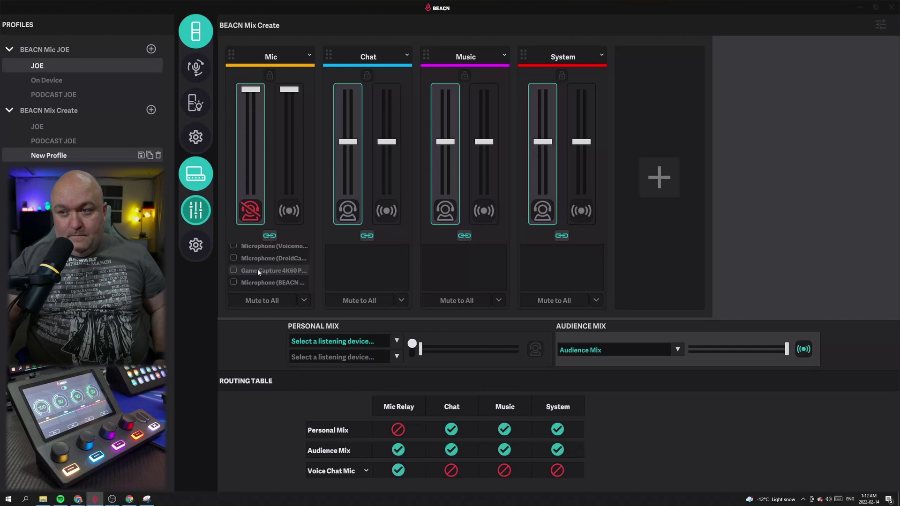
pyautogui.click(234, 282)
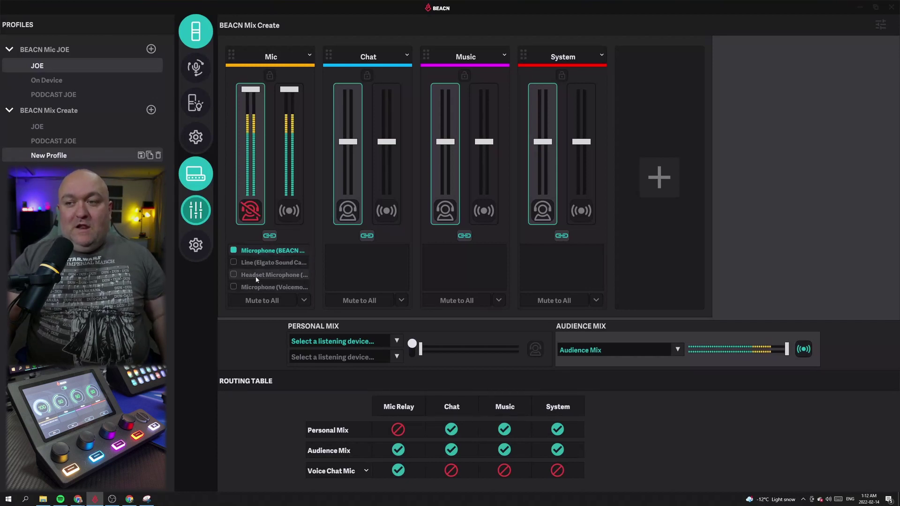
pyautogui.scroll(-2, 261, 277)
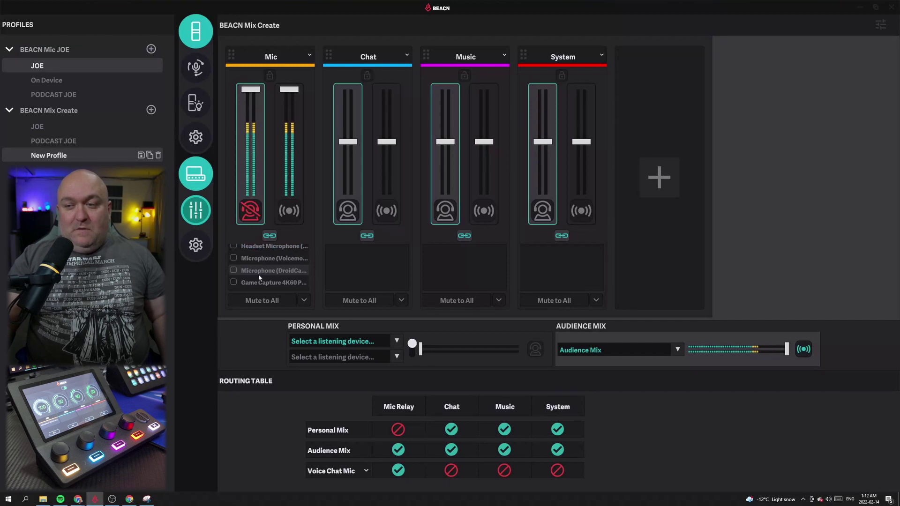
pyautogui.scroll(2, 260, 276)
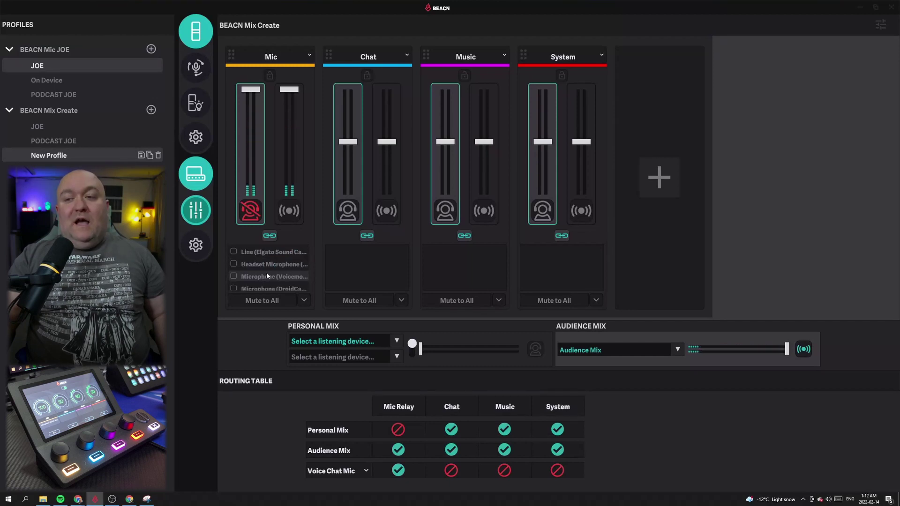
# - Change the Mic channel's colour to blue
pyautogui.click(271, 69)
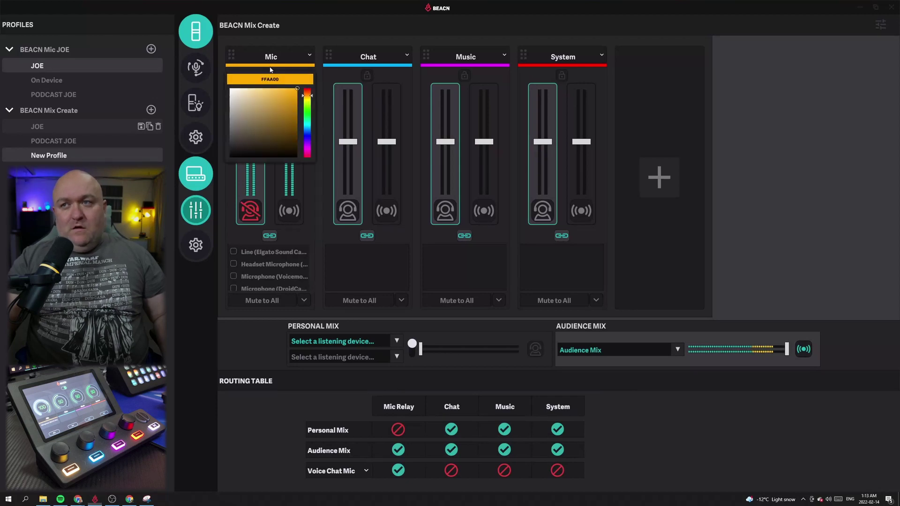
pyautogui.moveTo(310, 116); pyautogui.dragTo(312, 132)
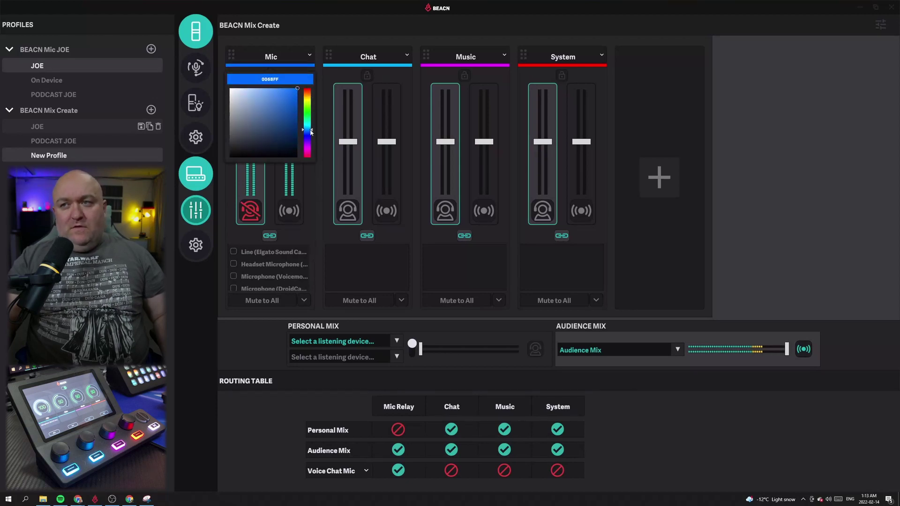
pyautogui.click(322, 105)
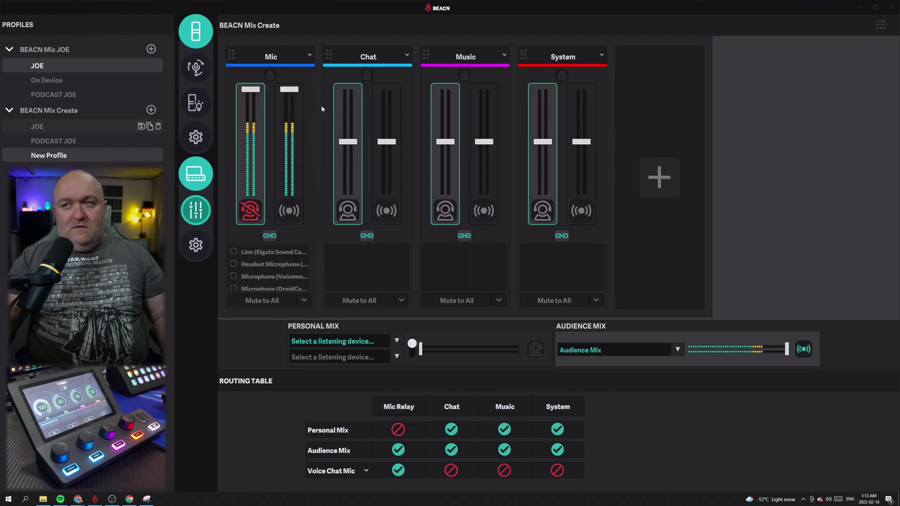
# - Set the Mic channel's colour to yellow-orange FFBA00 and the Chat channel's colour to dark blue
pyautogui.click(277, 69)
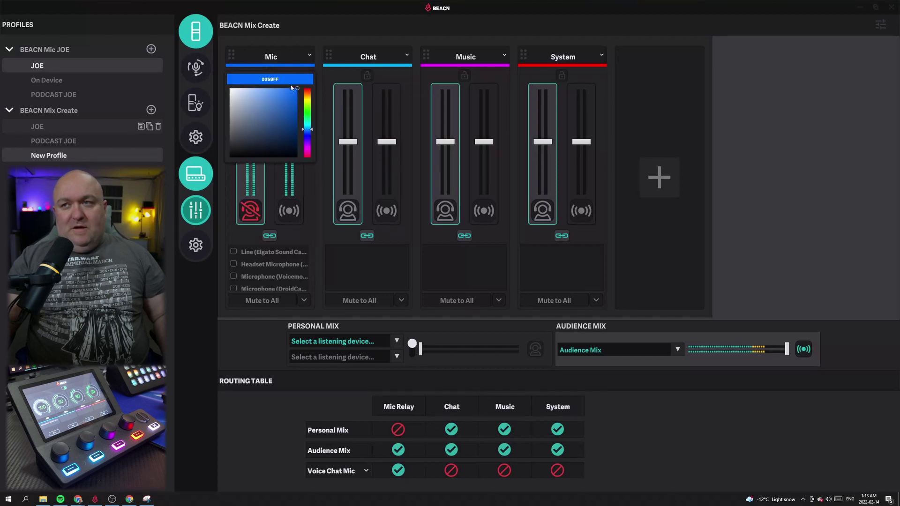
pyautogui.click(311, 99)
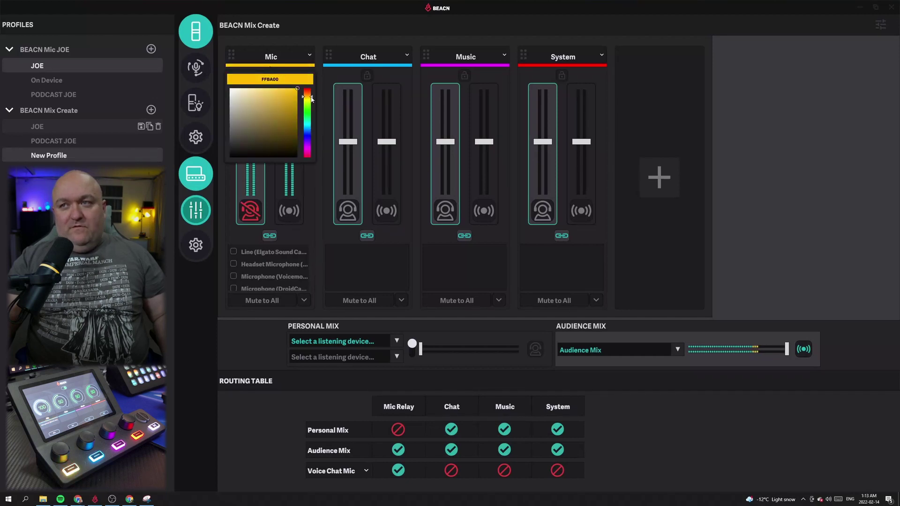
pyautogui.click(396, 121)
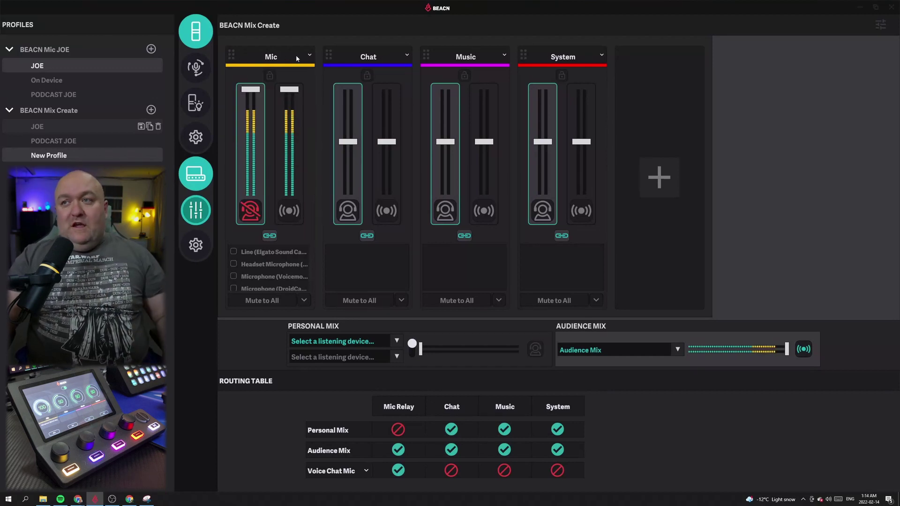
# - Move the Mic channel behind Music, and return it to the first place in the mixer
pyautogui.click(310, 57)
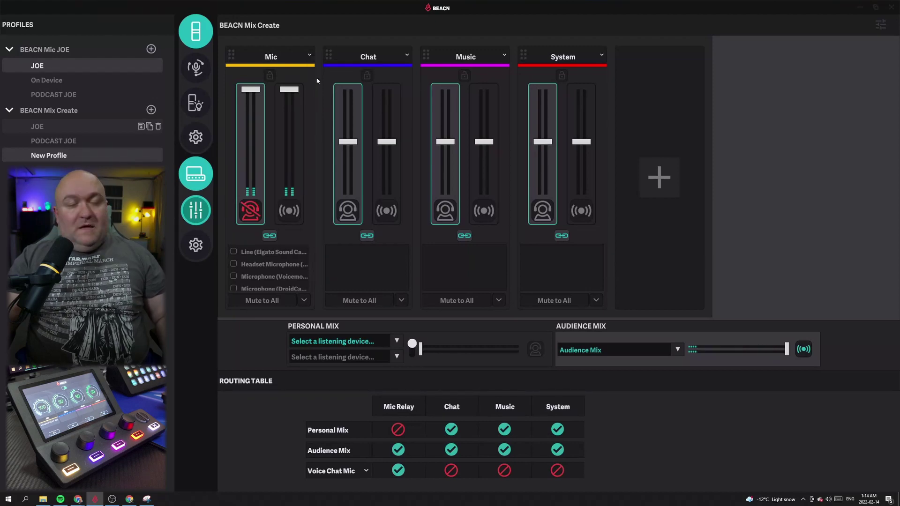
pyautogui.click(300, 92)
pyautogui.moveTo(232, 55); pyautogui.dragTo(391, 63)
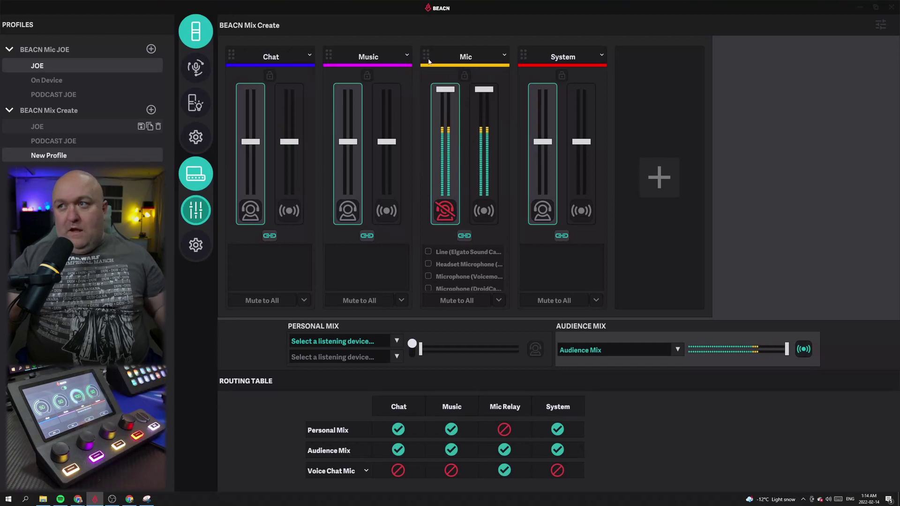
pyautogui.moveTo(426, 55); pyautogui.dragTo(253, 59)
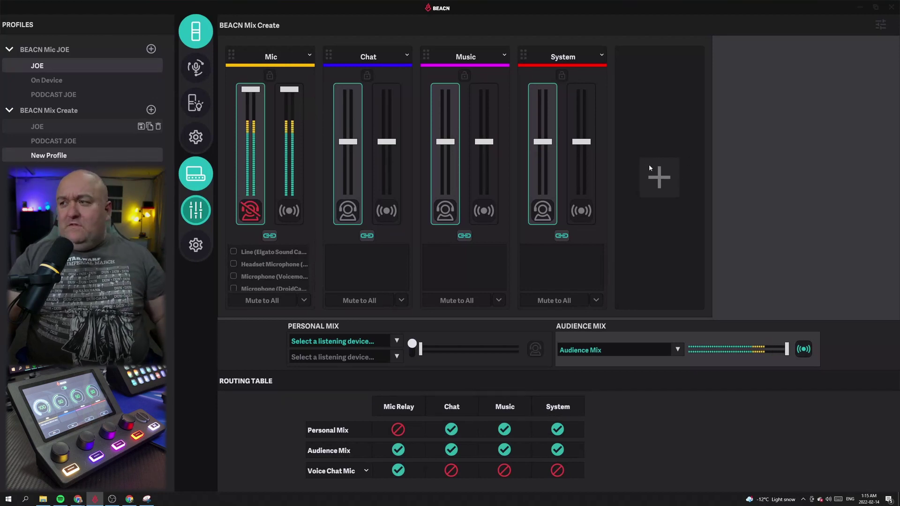
# - Add Hardware, Game and Browser channels to the mixer
pyautogui.click(658, 176)
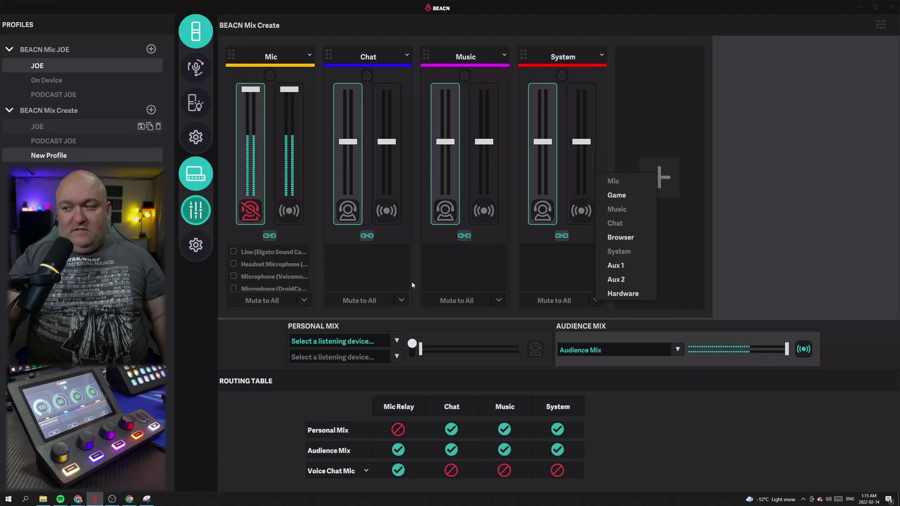
pyautogui.click(609, 294)
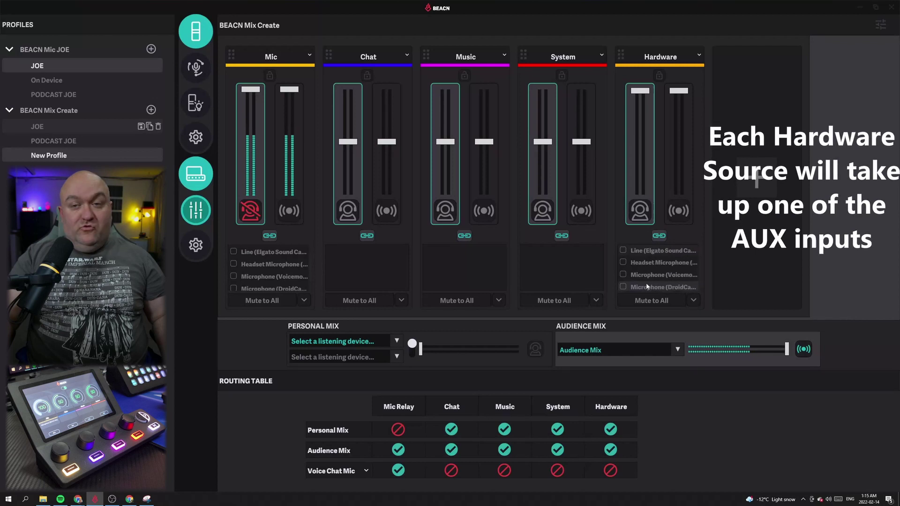
pyautogui.click(755, 175)
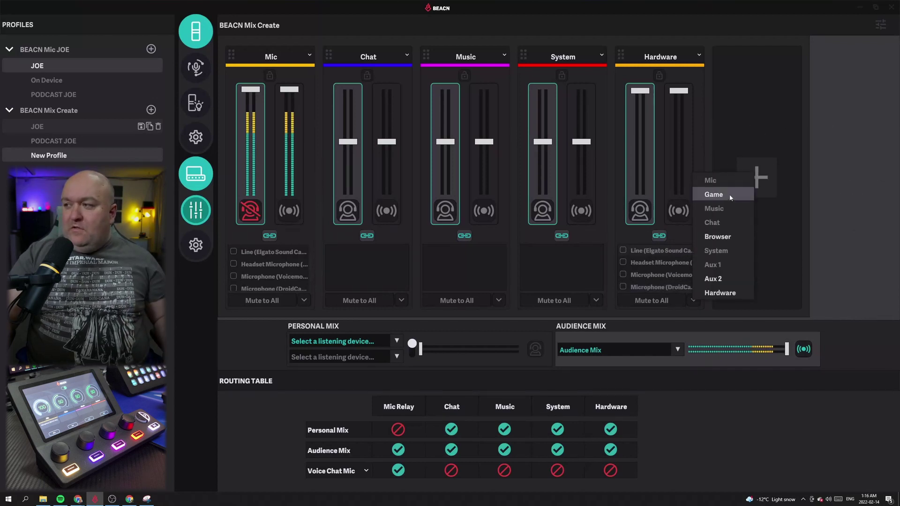
pyautogui.click(730, 195)
pyautogui.click(849, 176)
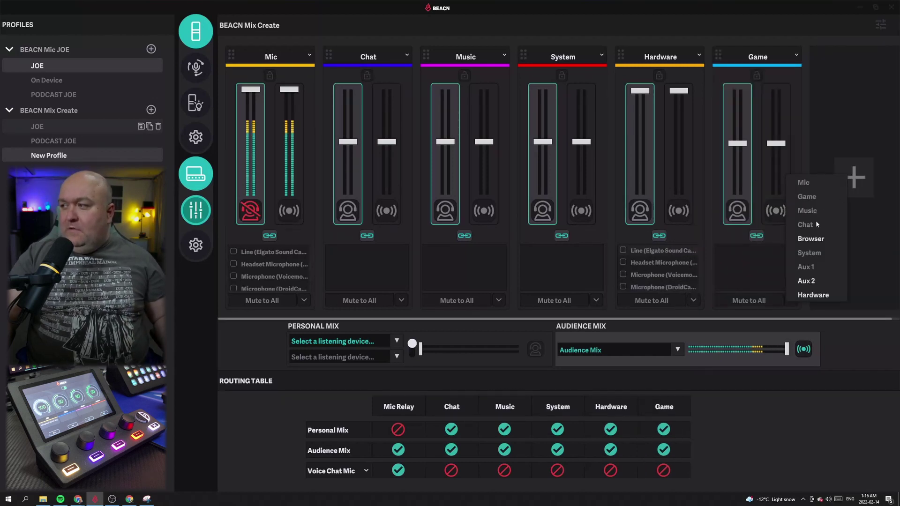
pyautogui.click(811, 239)
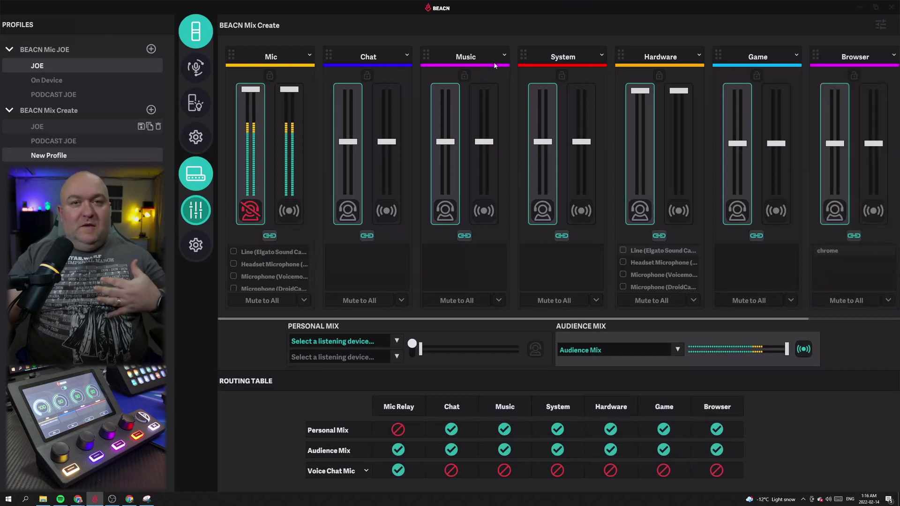
# - Reorder the mixer channels so that Music, Game and Browser directly follow Mic
pyautogui.moveTo(433, 50); pyautogui.dragTo(313, 56)
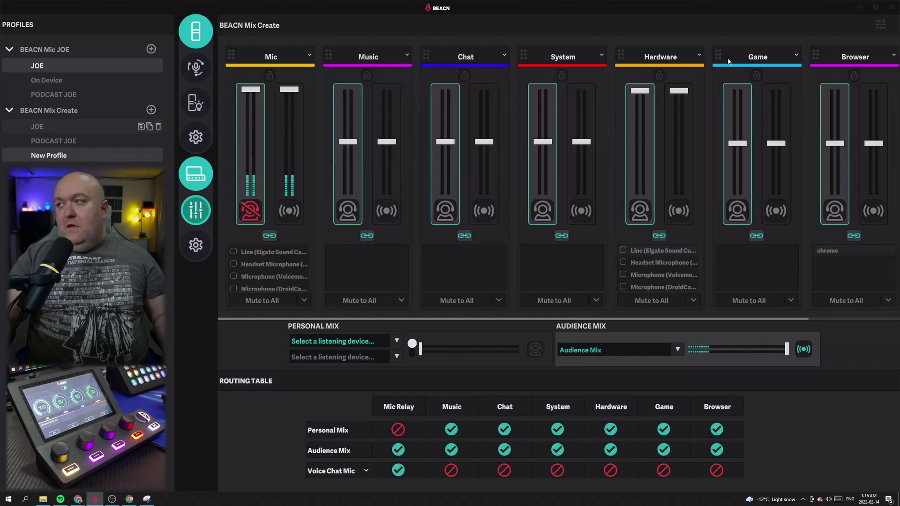
pyautogui.moveTo(719, 55); pyautogui.dragTo(424, 53)
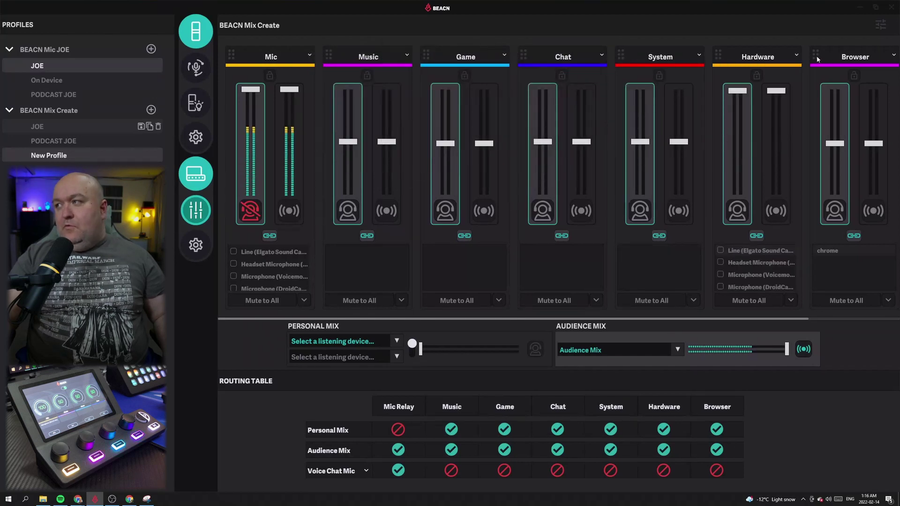
pyautogui.moveTo(623, 51); pyautogui.dragTo(500, 52)
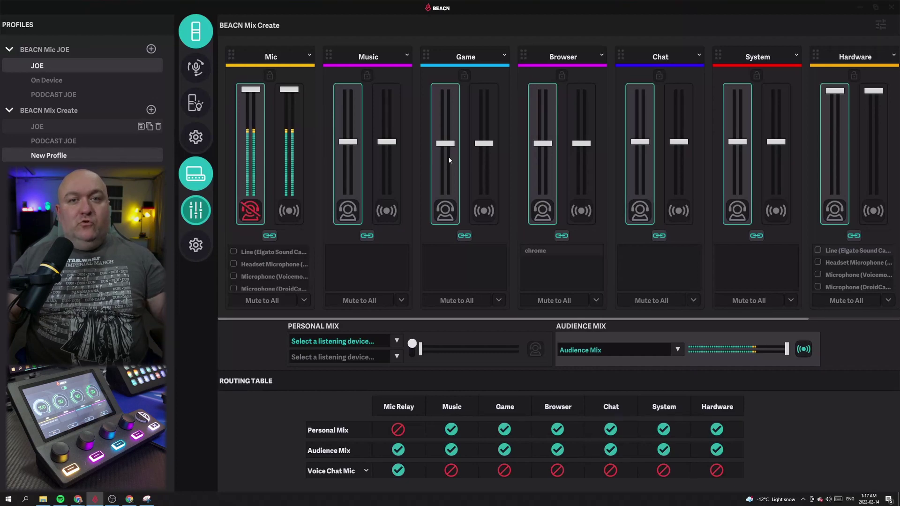
# - Open the Windows playback devices and make Chat (BEACN Mix Create) the default communications device
pyautogui.rightClick(829, 499)
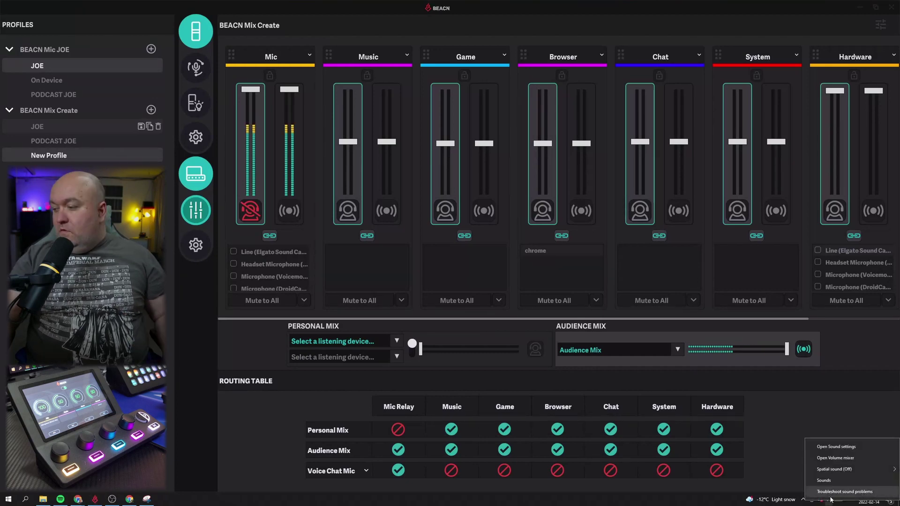
pyautogui.click(834, 457)
pyautogui.scroll(-5, 523, 276)
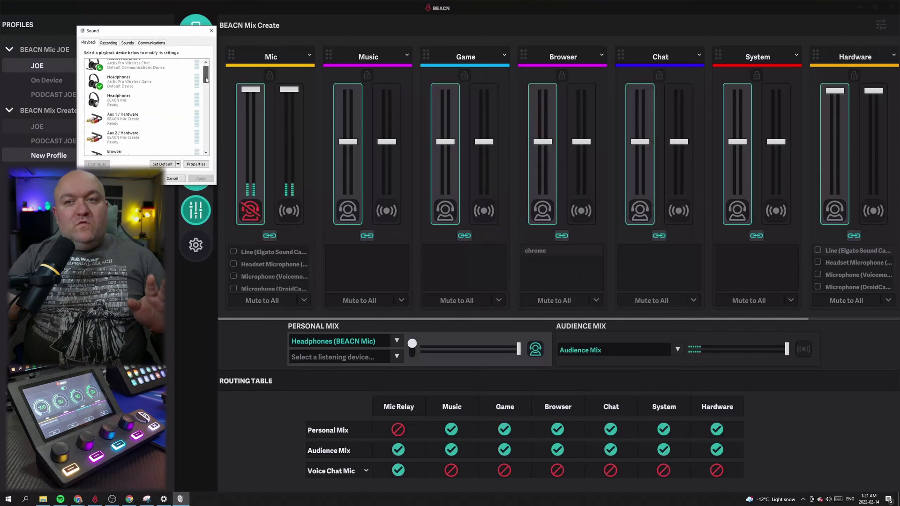
pyautogui.scroll(-3, 141, 108)
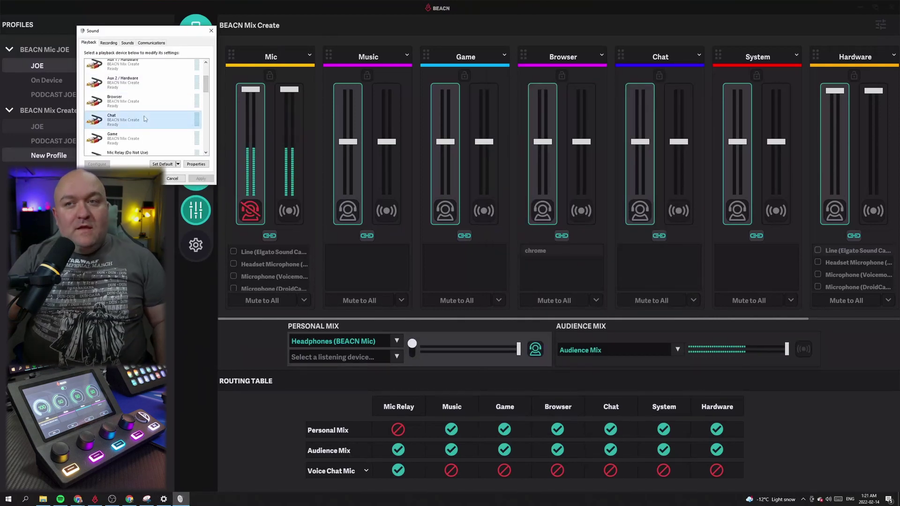
pyautogui.rightClick(145, 118)
pyautogui.click(167, 142)
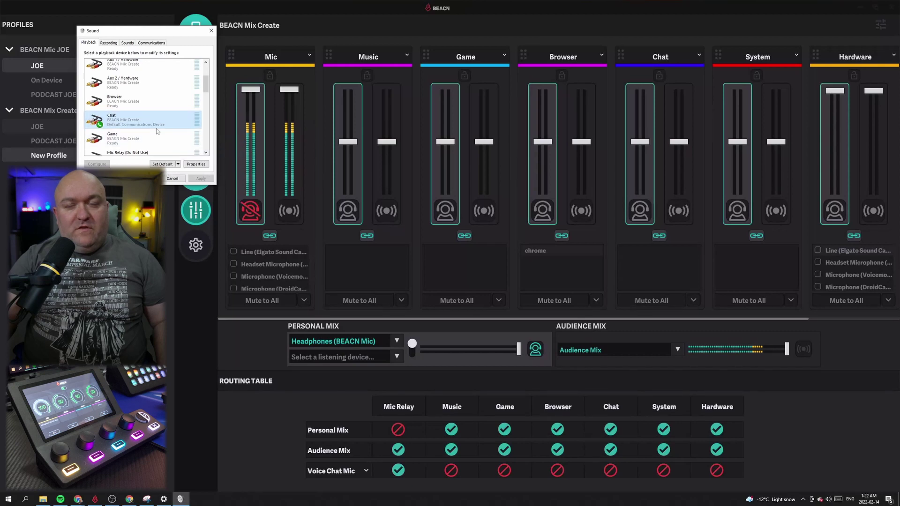
# - Make System (BEACN Mix Create) the default playback device and close the Sound window
pyautogui.scroll(-3, 150, 128)
pyautogui.click(141, 137)
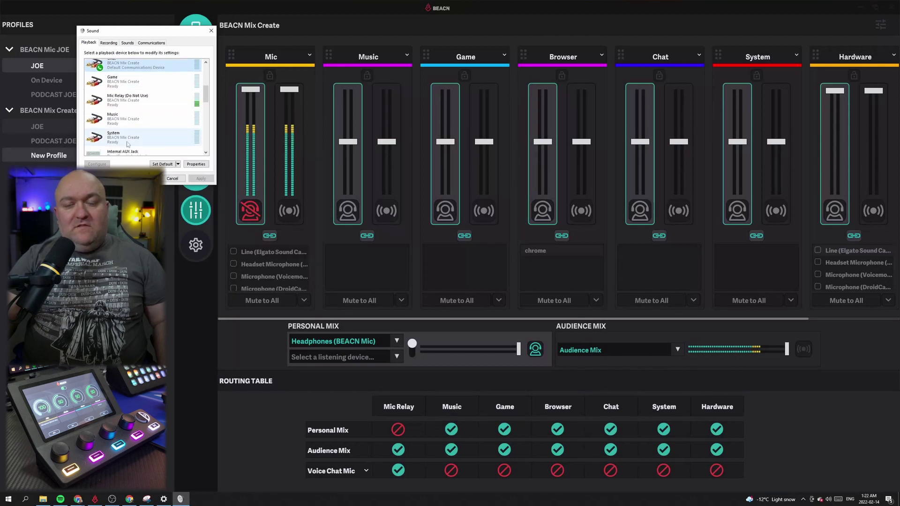
pyautogui.click(162, 164)
pyautogui.rightClick(134, 142)
pyautogui.click(197, 198)
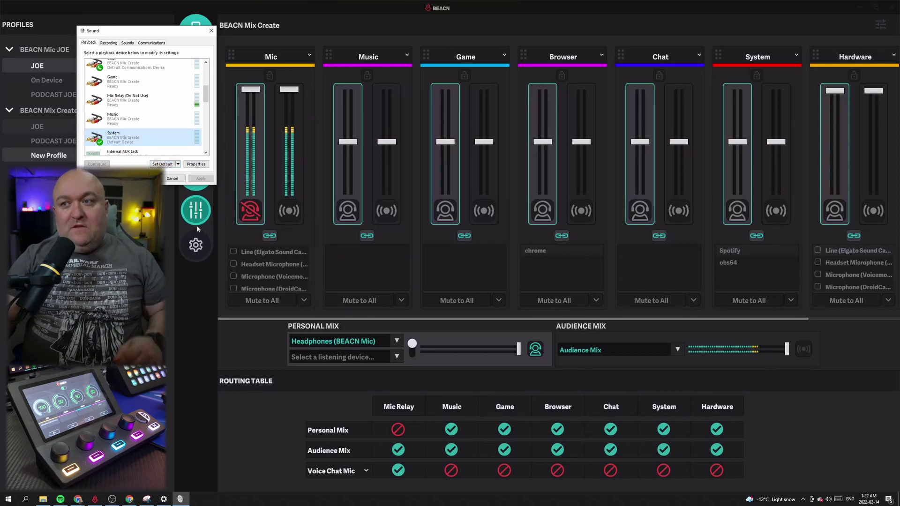
pyautogui.click(211, 30)
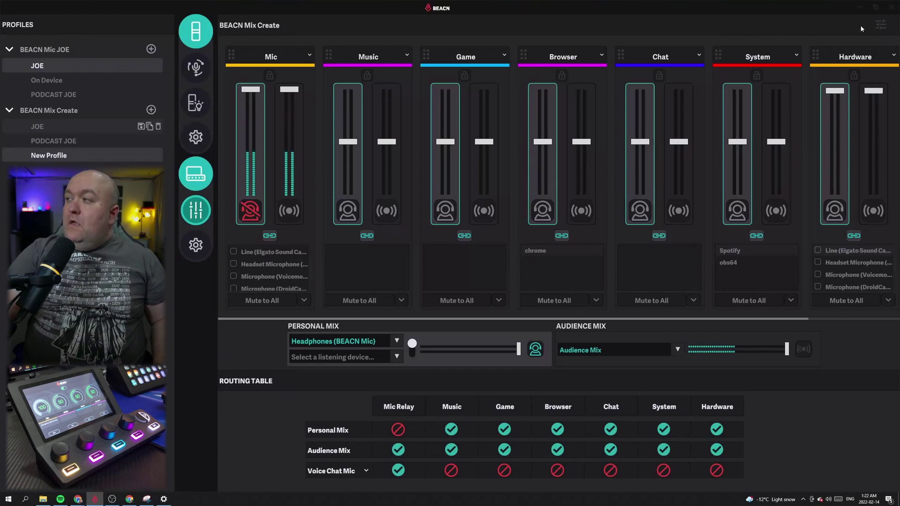
# - Open the Windows app volume and device preferences and set Spotify's output to Music (BEACN Mix Create)
pyautogui.click(881, 25)
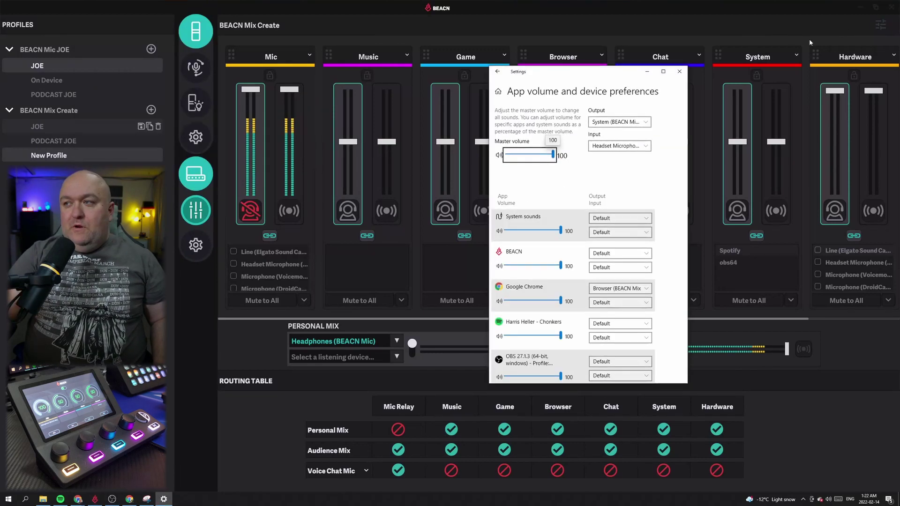
pyautogui.moveTo(593, 75); pyautogui.dragTo(196, 37)
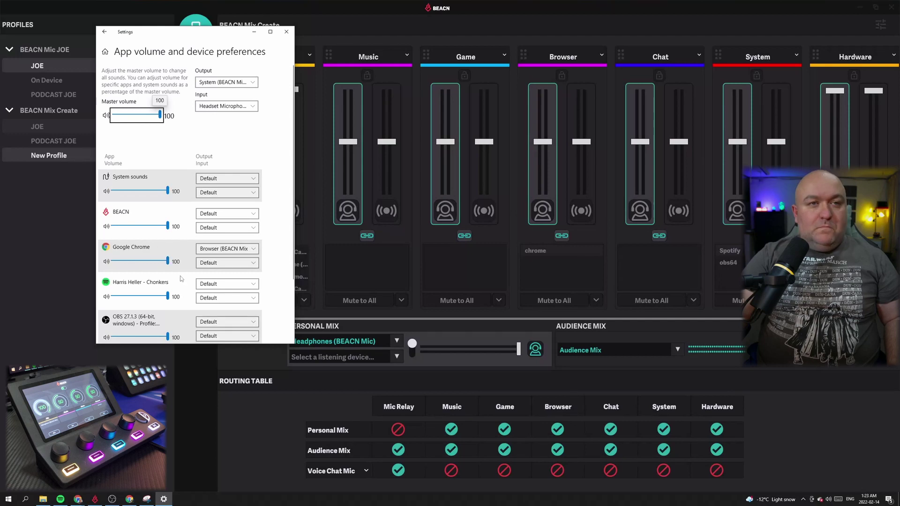
pyautogui.click(211, 284)
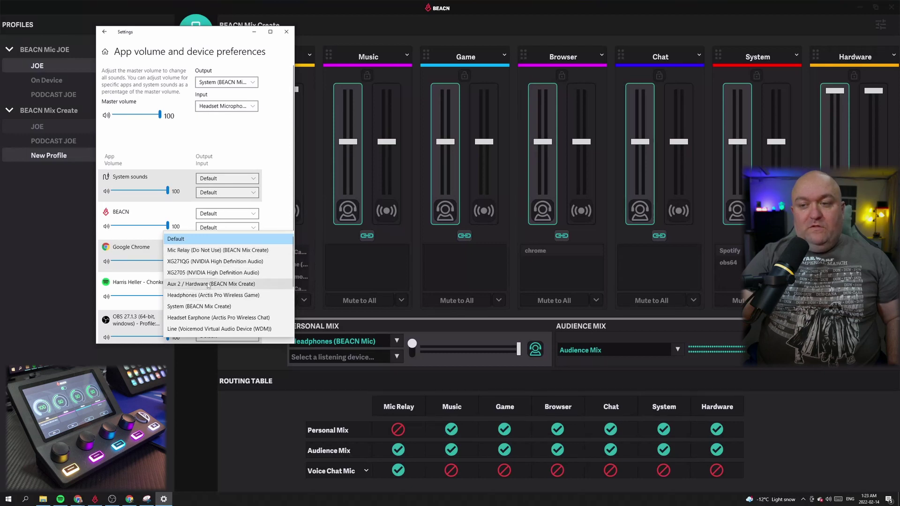
pyautogui.scroll(-1, 210, 308)
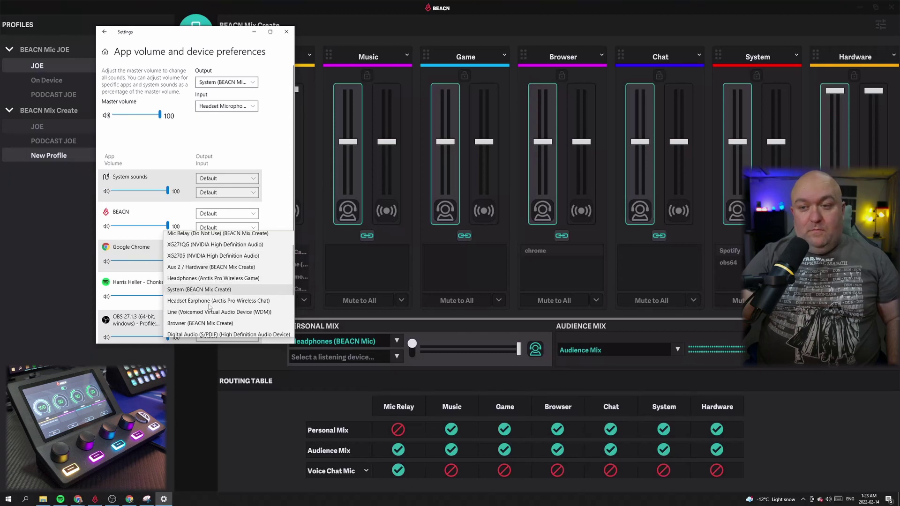
pyautogui.scroll(-1, 209, 307)
pyautogui.scroll(-1, 210, 308)
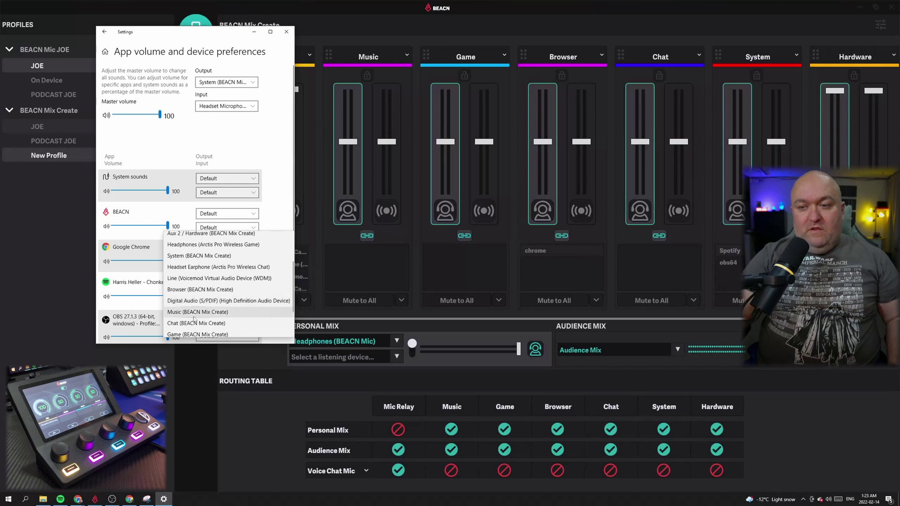
pyautogui.click(197, 312)
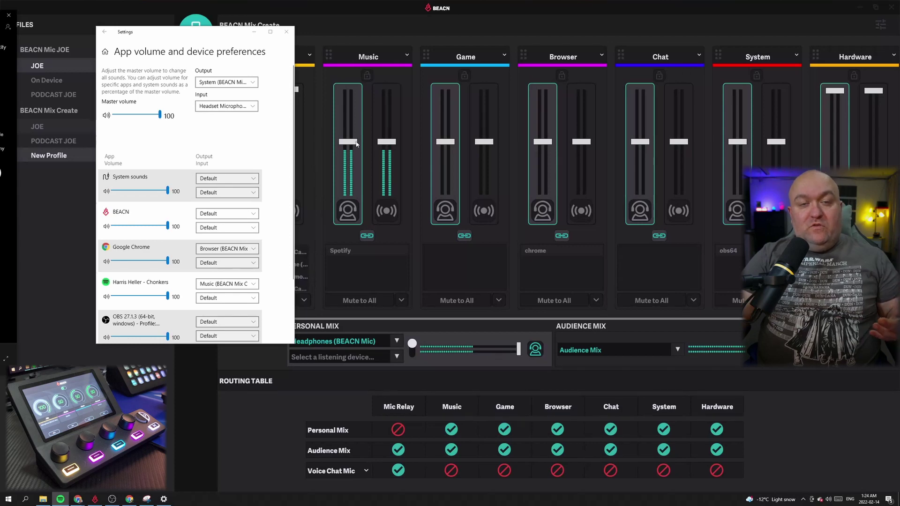
# - Lower the Music channel's volume to 0 and unlink its personal and audience faders
pyautogui.click(356, 144)
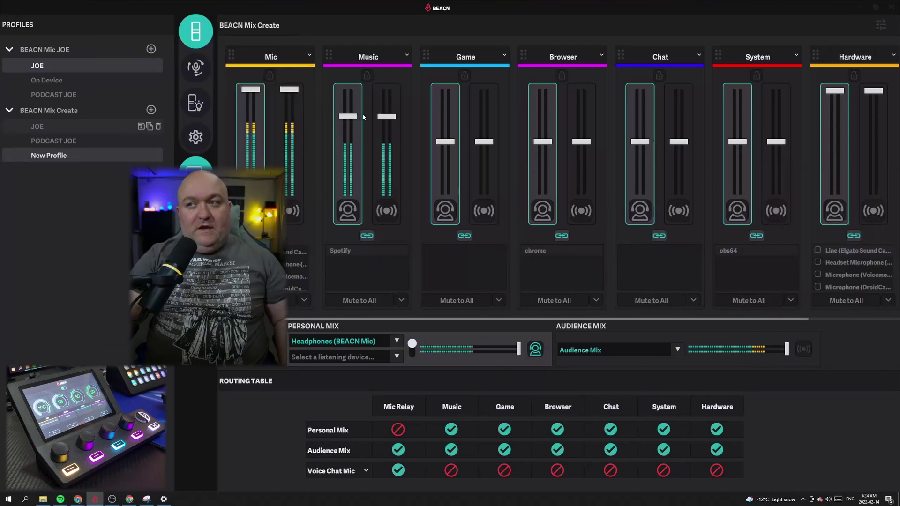
pyautogui.moveTo(357, 144); pyautogui.dragTo(355, 197)
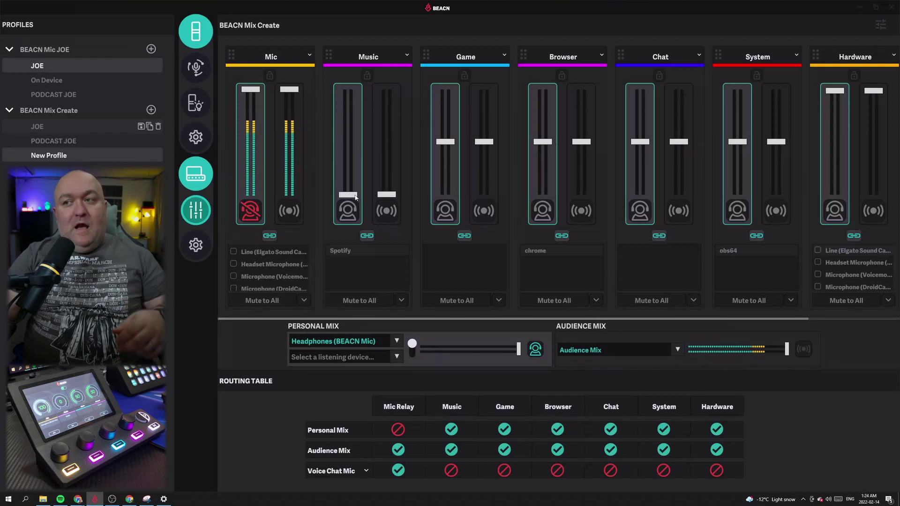
pyautogui.click(366, 236)
pyautogui.moveTo(348, 195)
pyautogui.mouseDown()
pyautogui.moveTo(364, 103)
pyautogui.moveTo(345, 117)
pyautogui.moveTo(348, 195)
pyautogui.mouseUp()
pyautogui.moveTo(387, 194); pyautogui.dragTo(377, 222)
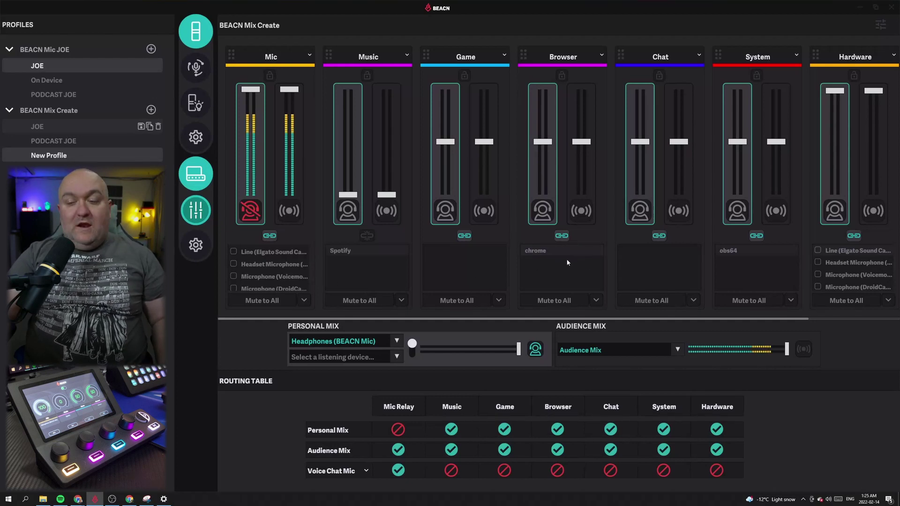
# - Play the COMPLETE BEACN MIC Tutorial video on YouTube in Chrome and lower the Browser channel's volume to 17 in BEACN
pyautogui.click(162, 501)
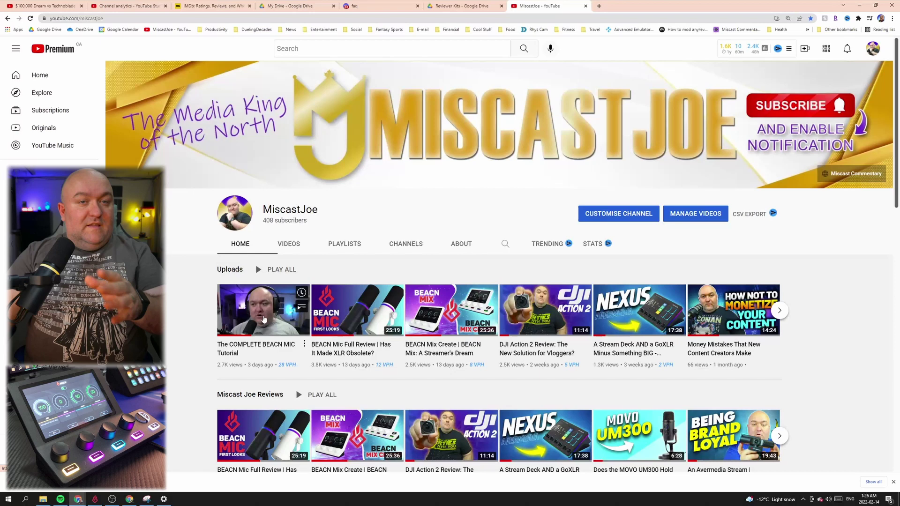
pyautogui.click(264, 320)
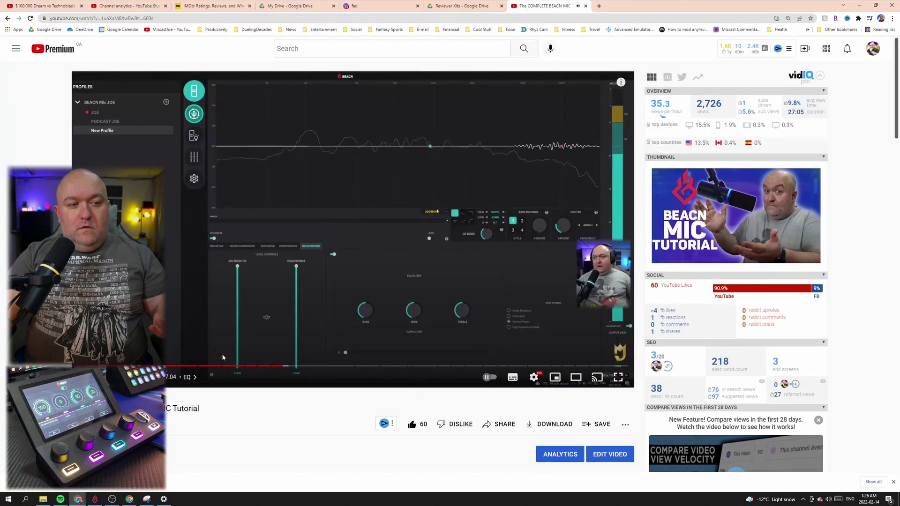
pyautogui.click(95, 500)
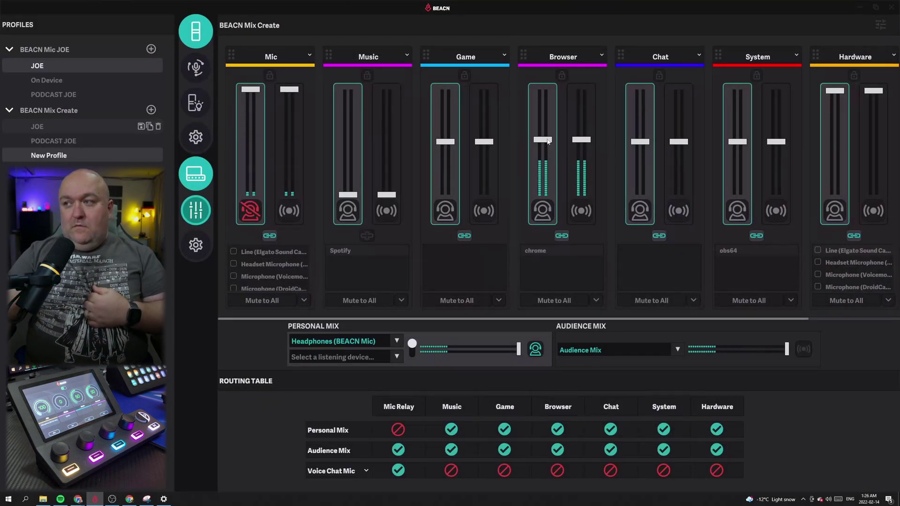
pyautogui.moveTo(548, 141); pyautogui.dragTo(545, 180)
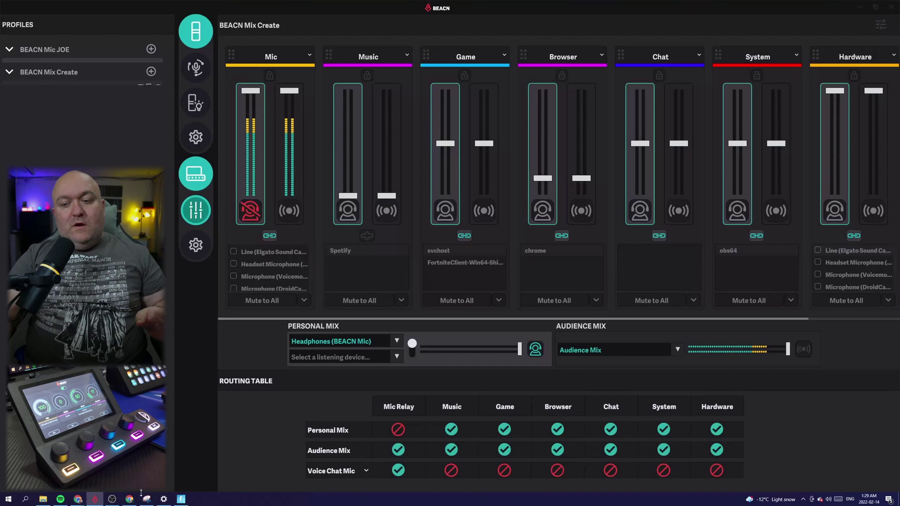
# - Check the per-app output devices in Windows Settings and the audio output device in Fortnite's audio settings
pyautogui.click(163, 499)
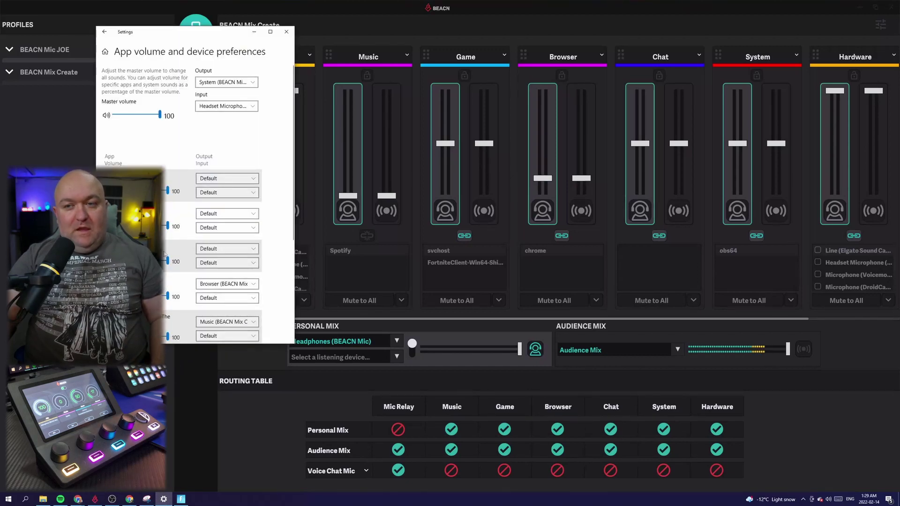
pyautogui.click(227, 249)
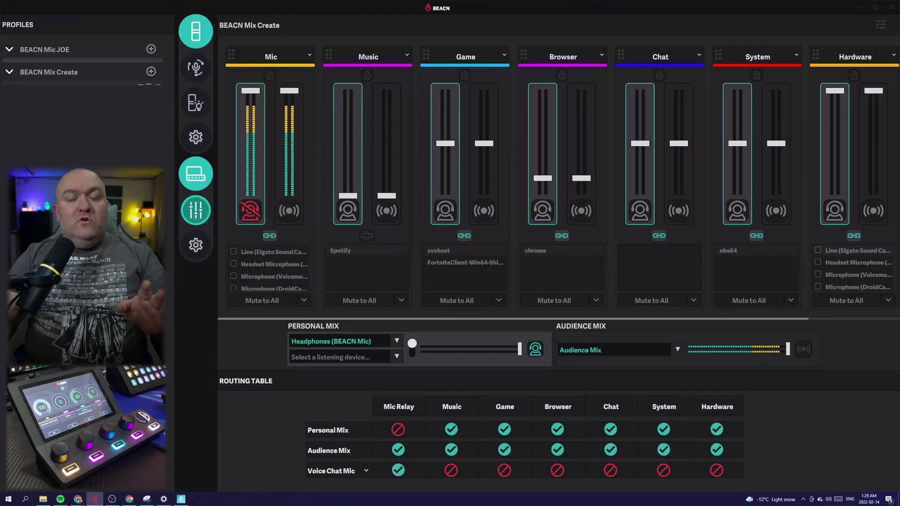
pyautogui.click(182, 499)
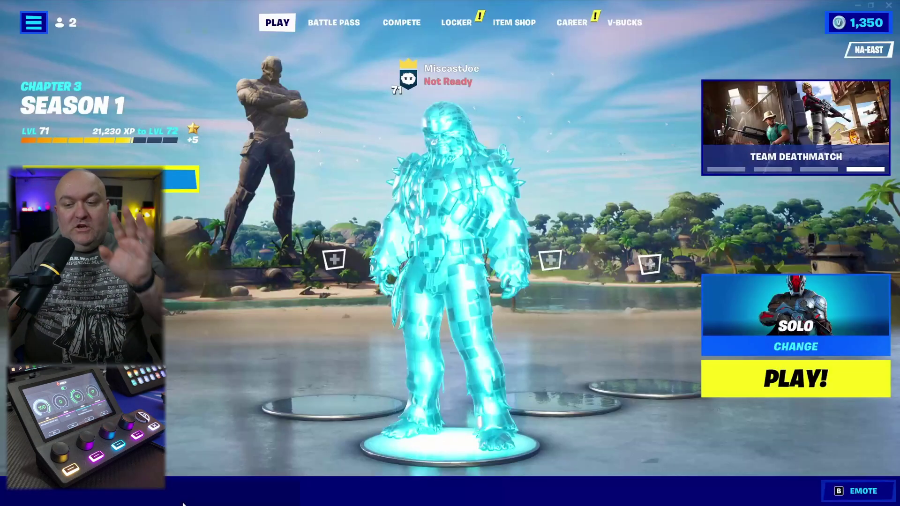
pyautogui.click(33, 22)
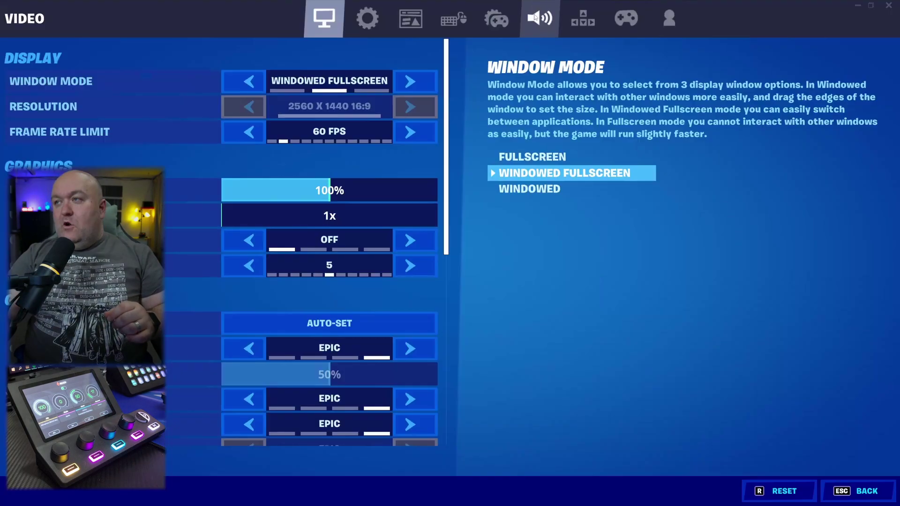
pyautogui.click(536, 18)
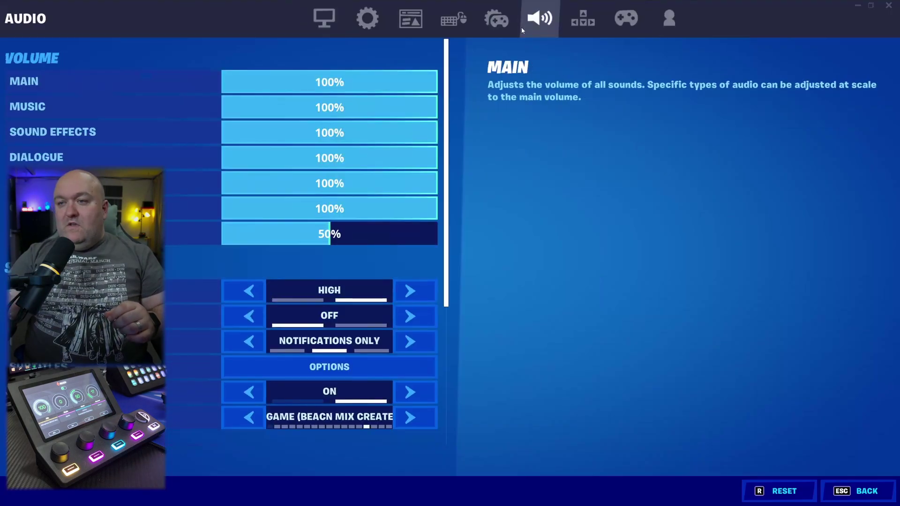
pyautogui.scroll(-1, 282, 281)
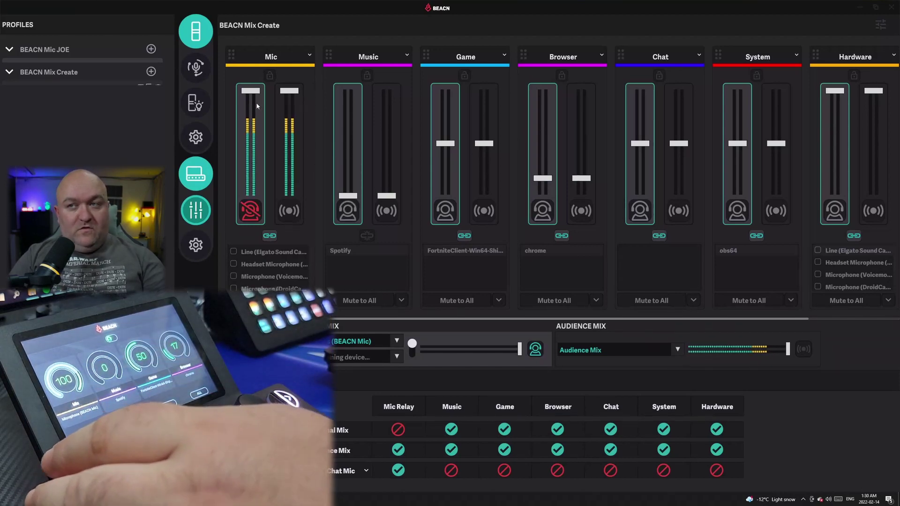
# - Try lowering the Mic fader, and mute the Browser channel in both the audience and personal mixes before unmuting it
pyautogui.moveTo(256, 90); pyautogui.dragTo(252, 109)
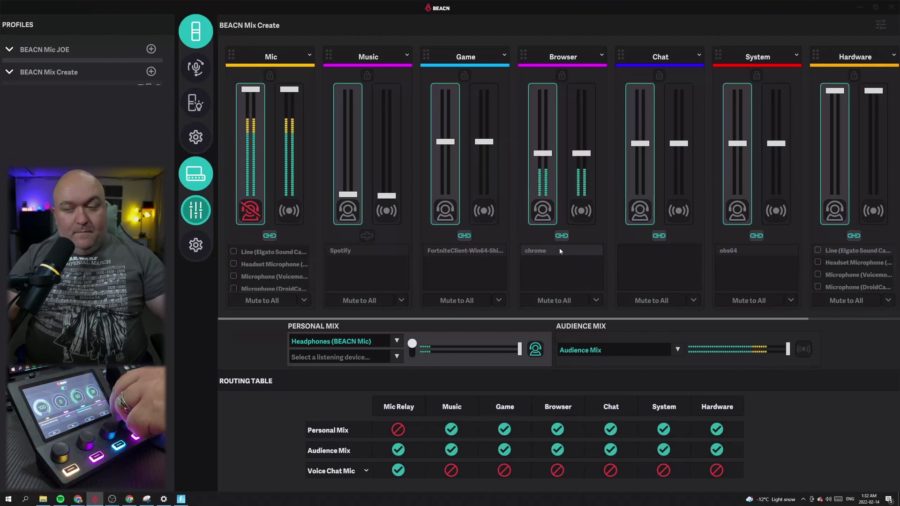
pyautogui.click(581, 211)
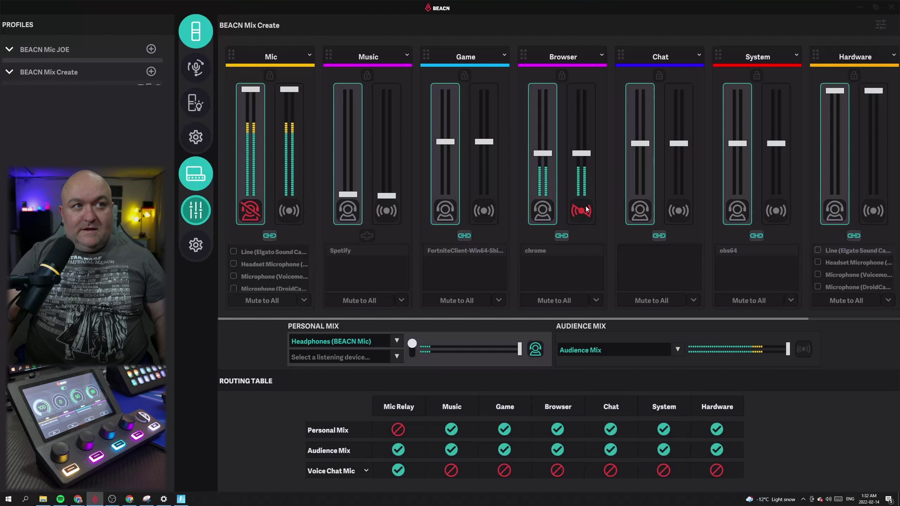
pyautogui.click(545, 213)
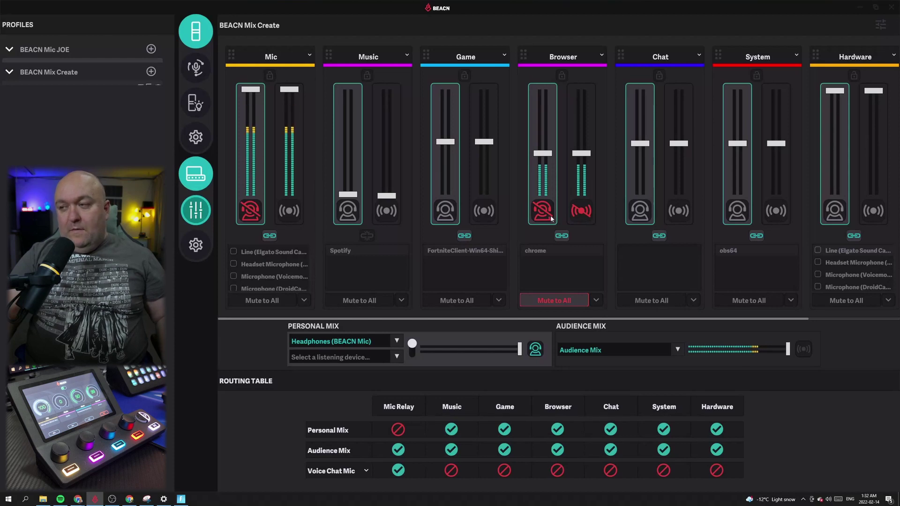
pyautogui.click(558, 301)
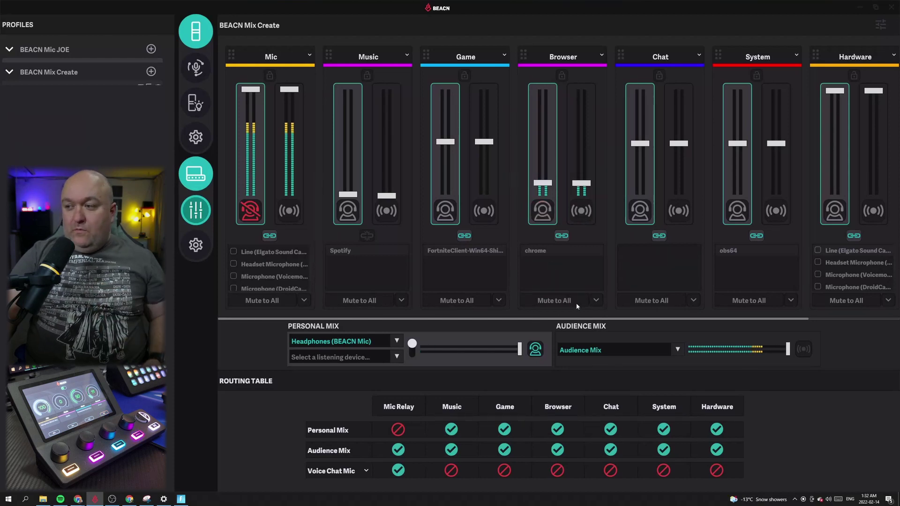
# - Try the Browser channel's Mute to audience mode and set its mute mode back to Mute All
pyautogui.click(596, 301)
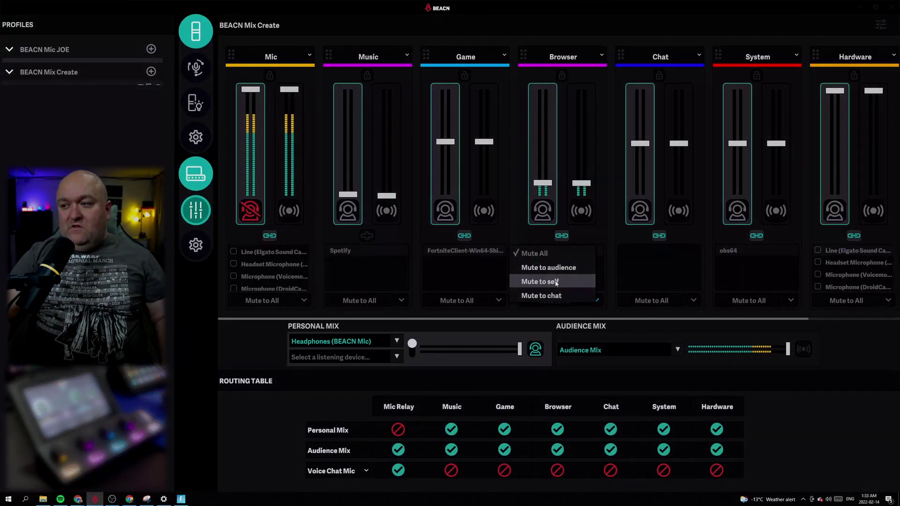
pyautogui.click(565, 268)
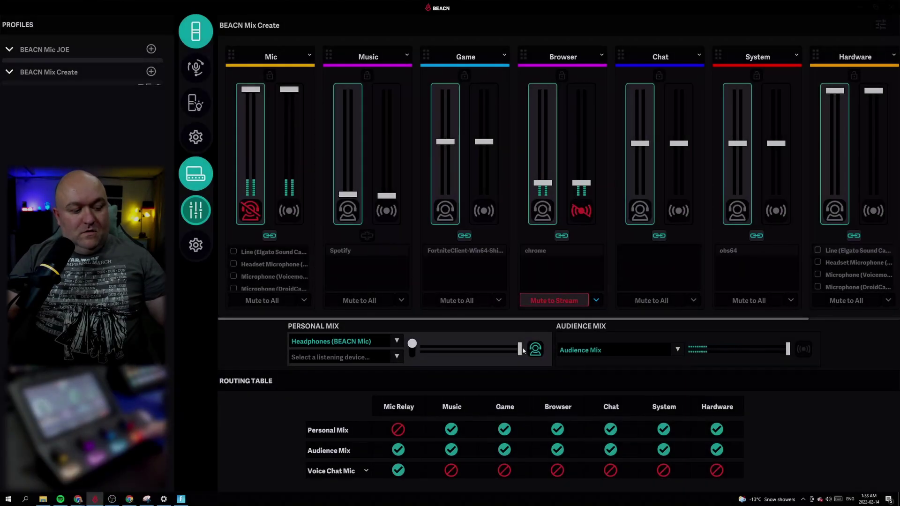
pyautogui.click(596, 301)
pyautogui.click(548, 256)
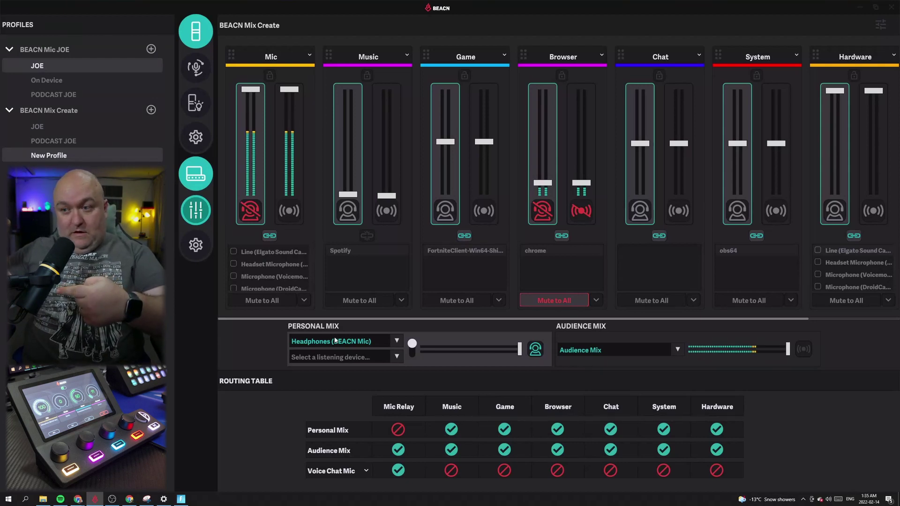
# - Set the Personal Mix's second listening device to Digital Audio (S/PDIF) and review the output devices available for the Audience Mix
pyautogui.click(394, 359)
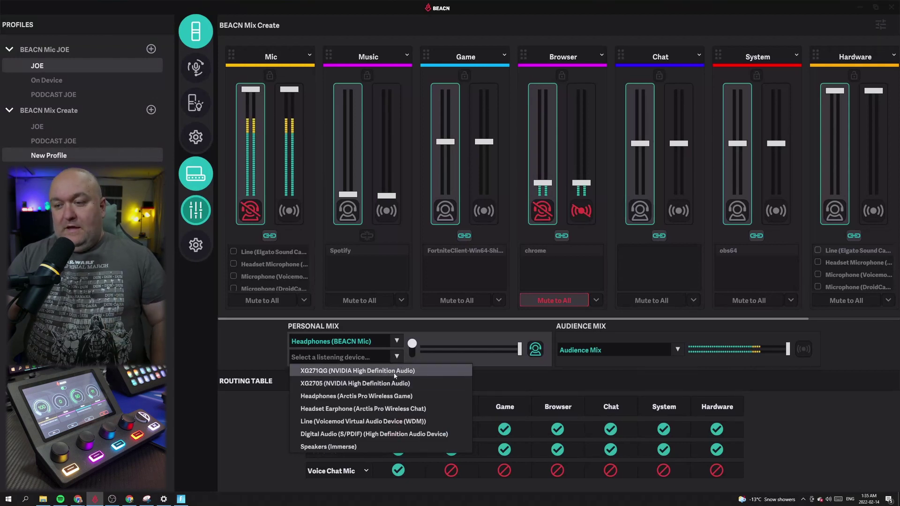
pyautogui.click(399, 371)
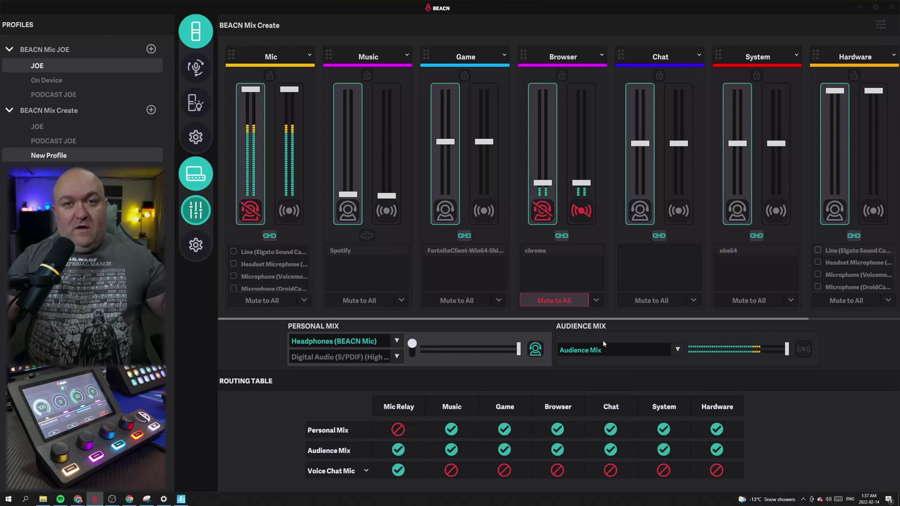
pyautogui.click(678, 356)
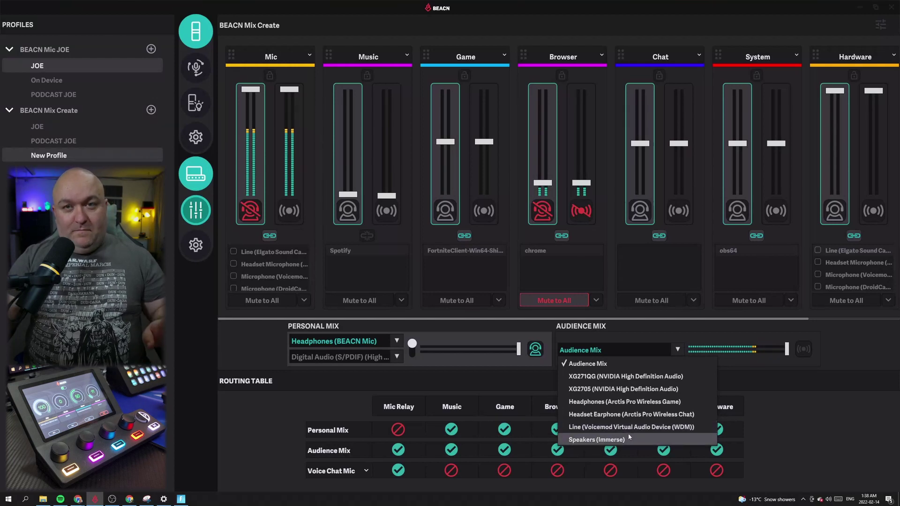
pyautogui.click(491, 401)
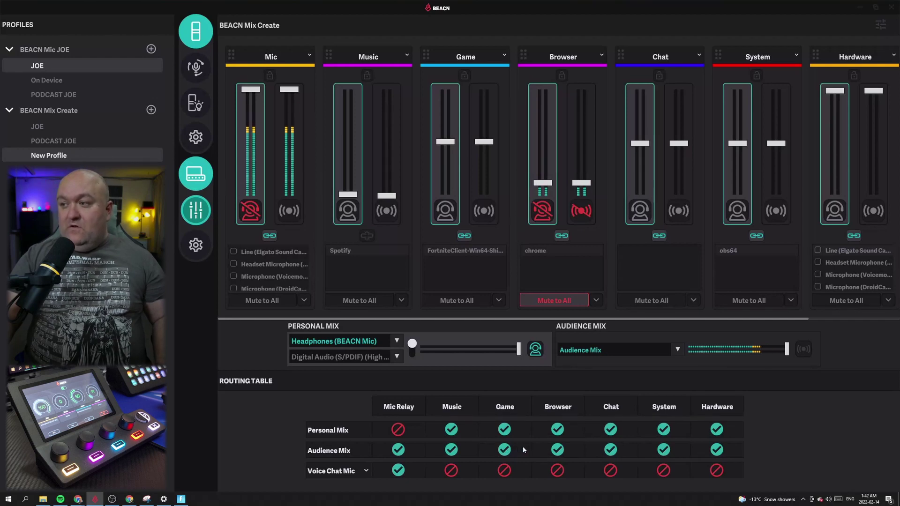
# - Switch Browser off and back on for the Audience Mix and the Personal Mix in the routing table
pyautogui.click(564, 453)
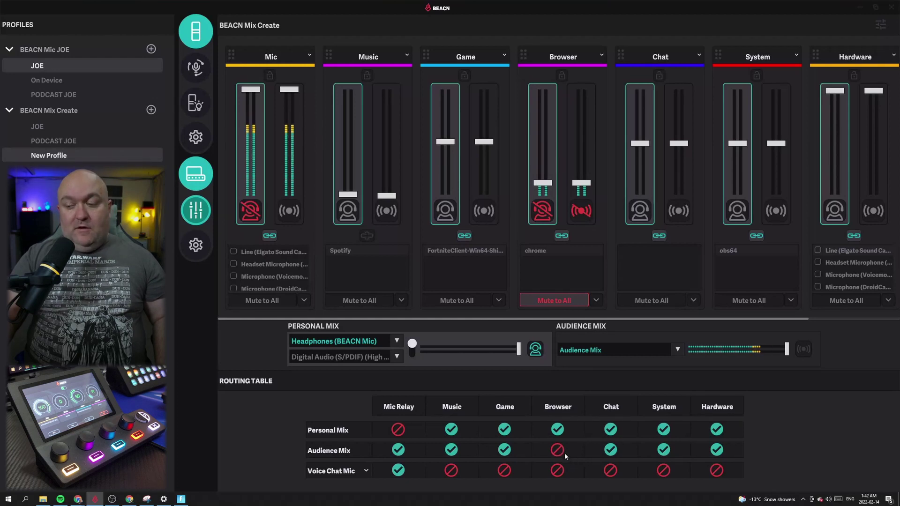
pyautogui.click(558, 451)
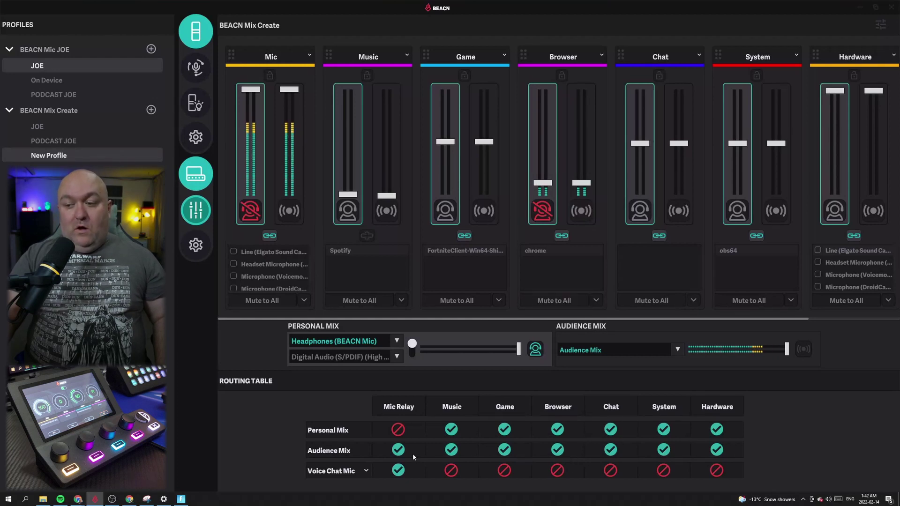
pyautogui.click(558, 429)
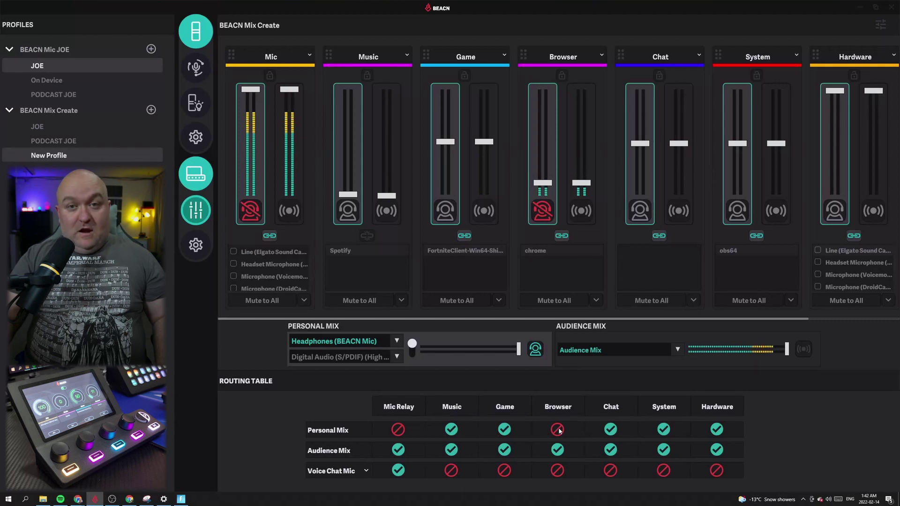
pyautogui.click(558, 429)
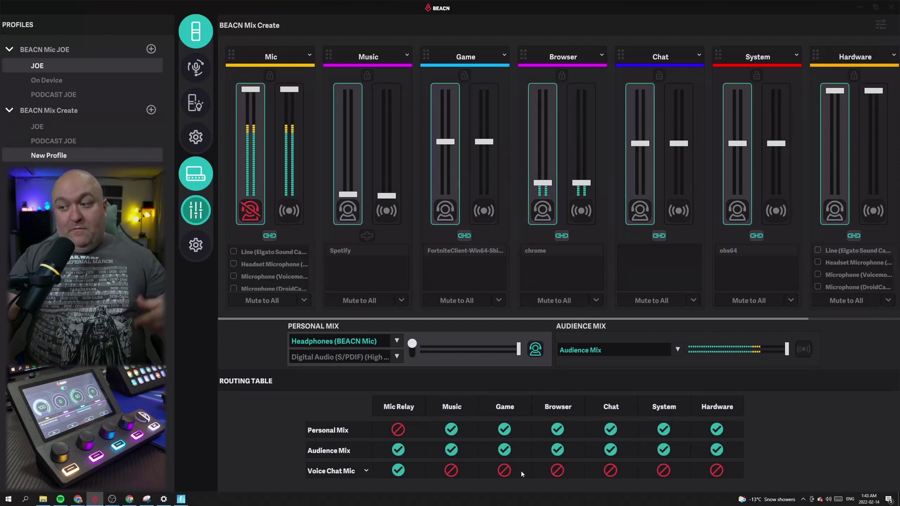
# - Enable Browser for the Voice Chat Mic in the routing table
pyautogui.click(558, 471)
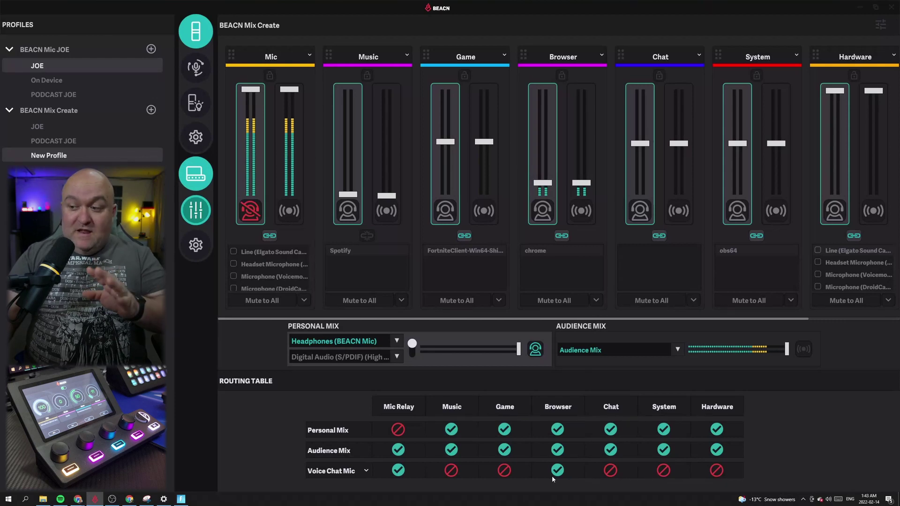
# - Disable Browser for the Voice Chat Mic in the routing table and delete the Hardware channel from the mixer
pyautogui.click(554, 474)
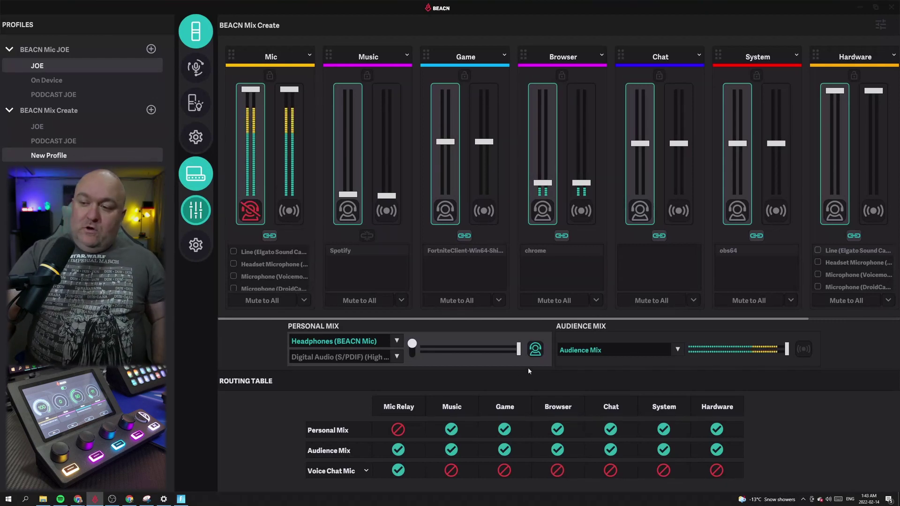
pyautogui.click(894, 56)
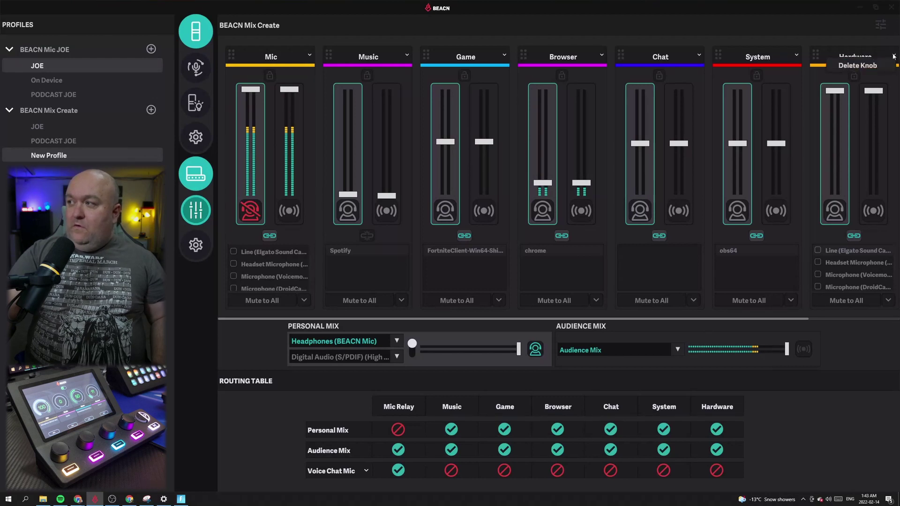
pyautogui.click(860, 63)
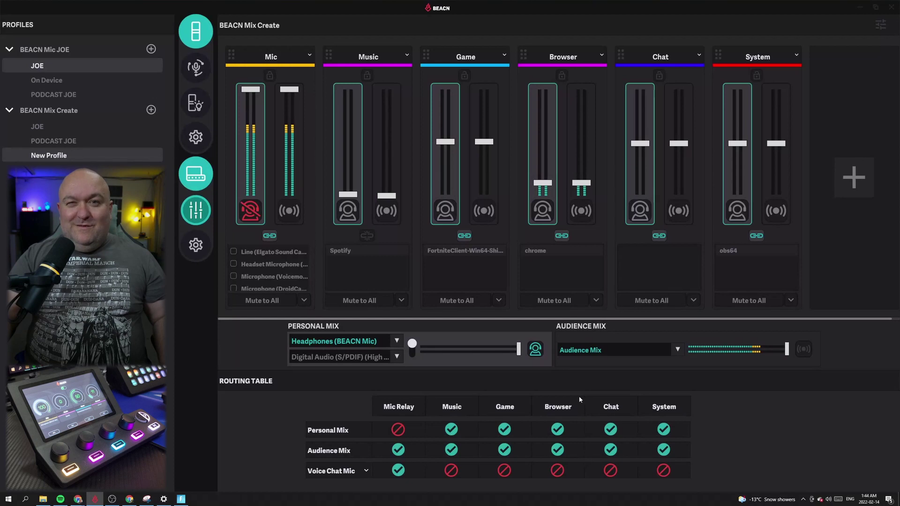
# - Review the output devices the Voice Chat Mic can be copied to, leaving the selection at Nothing
pyautogui.click(367, 473)
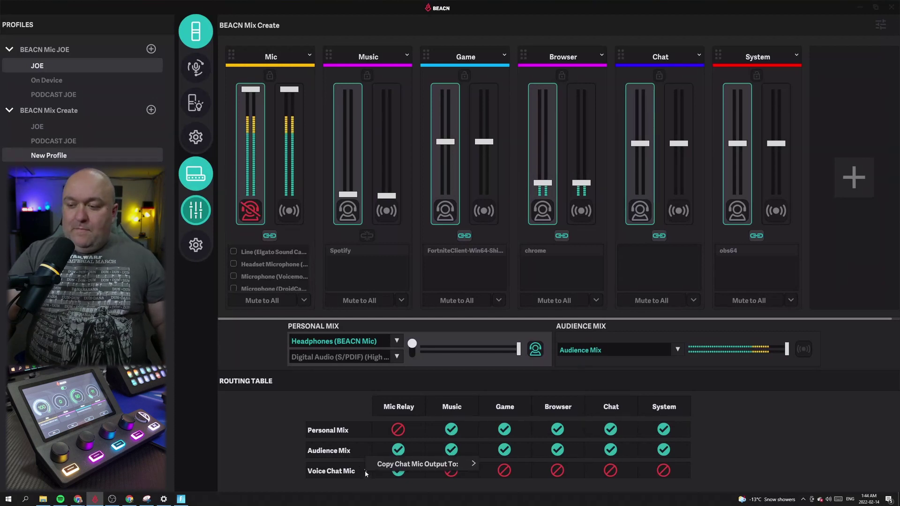
pyautogui.moveTo(386, 468)
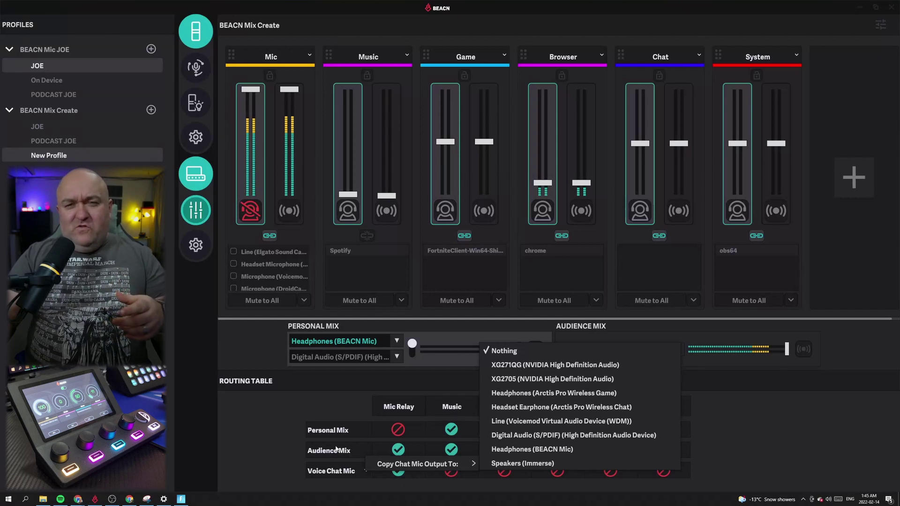
pyautogui.click(277, 445)
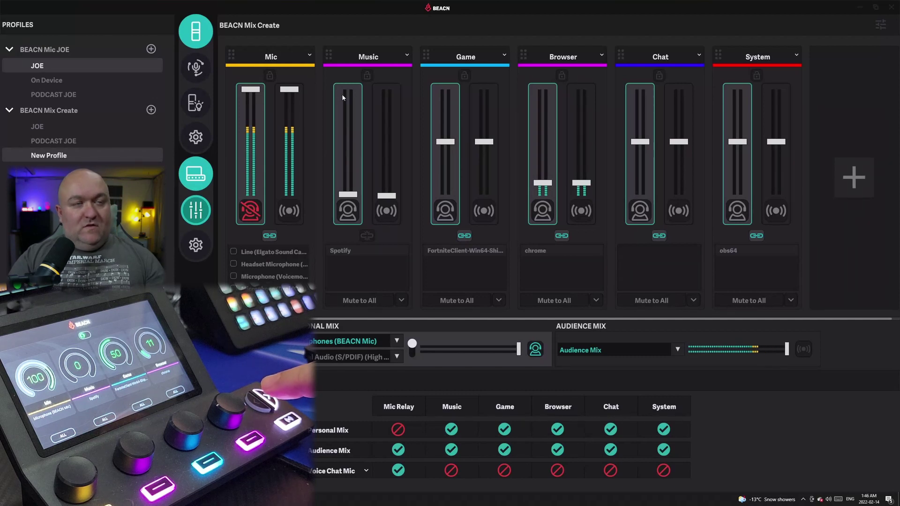
# - Lock the Mic fader so it stays fixed when paging through the channels
pyautogui.click(269, 75)
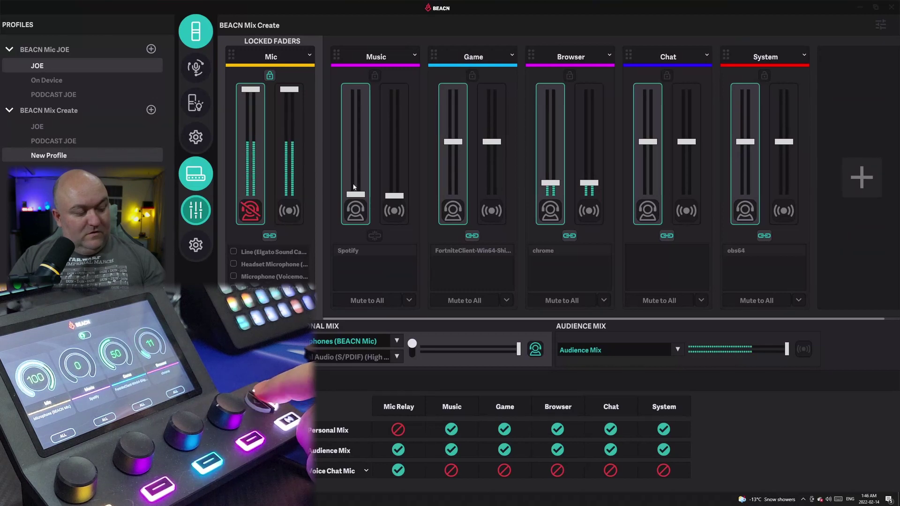
# - Try locking the Music fader and the Browser fader beside Mic, unlocking each one again
pyautogui.click(374, 77)
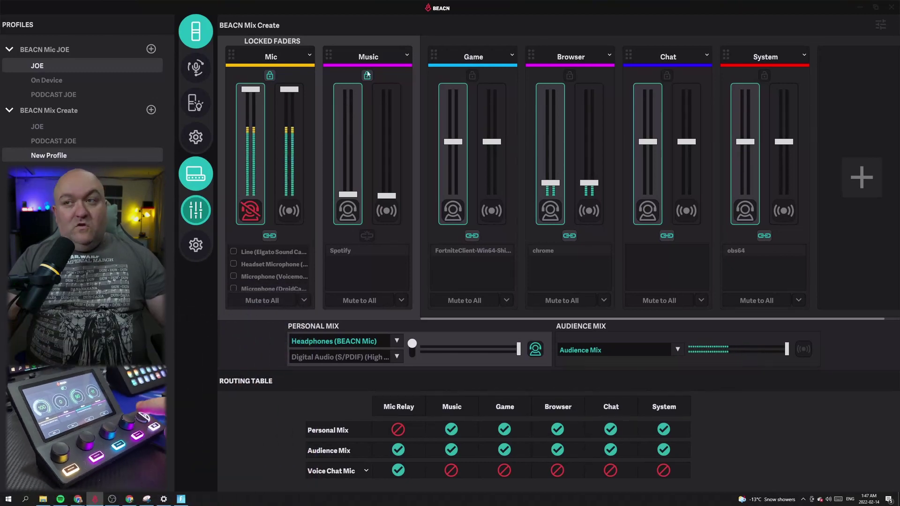
pyautogui.click(367, 75)
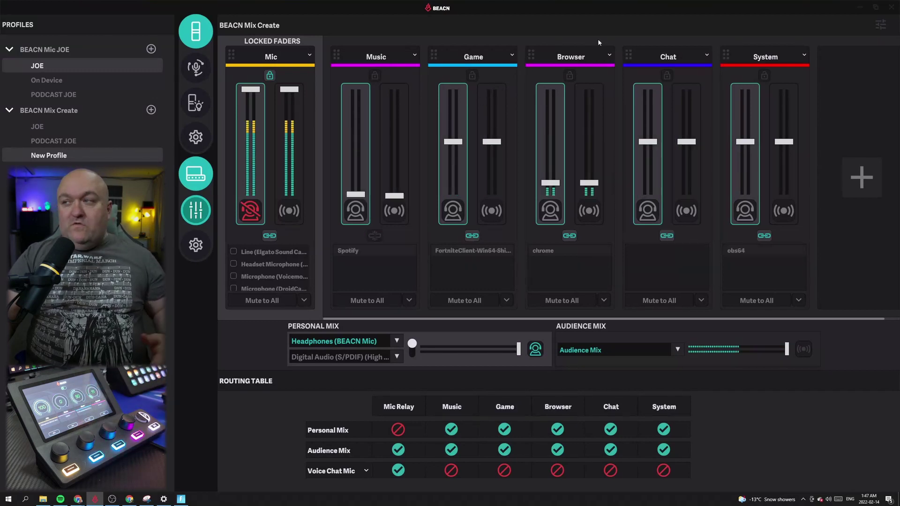
pyautogui.click(570, 77)
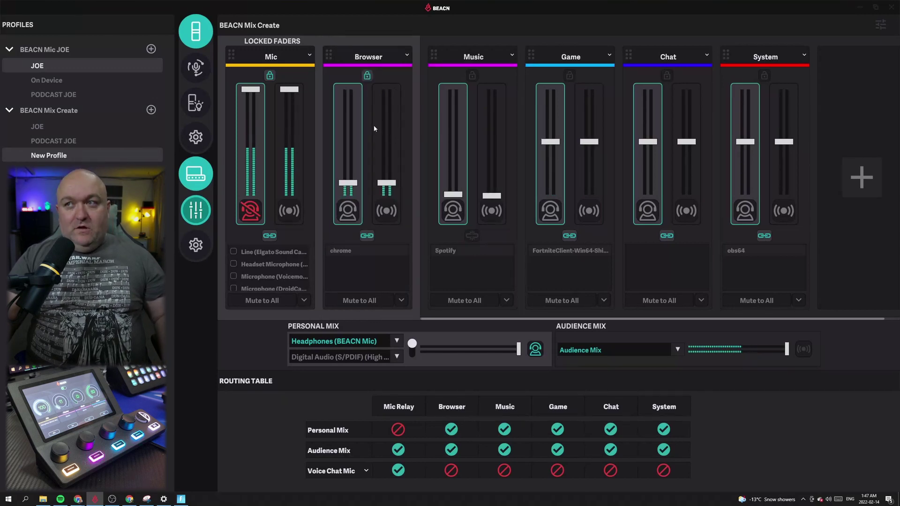
pyautogui.click(367, 75)
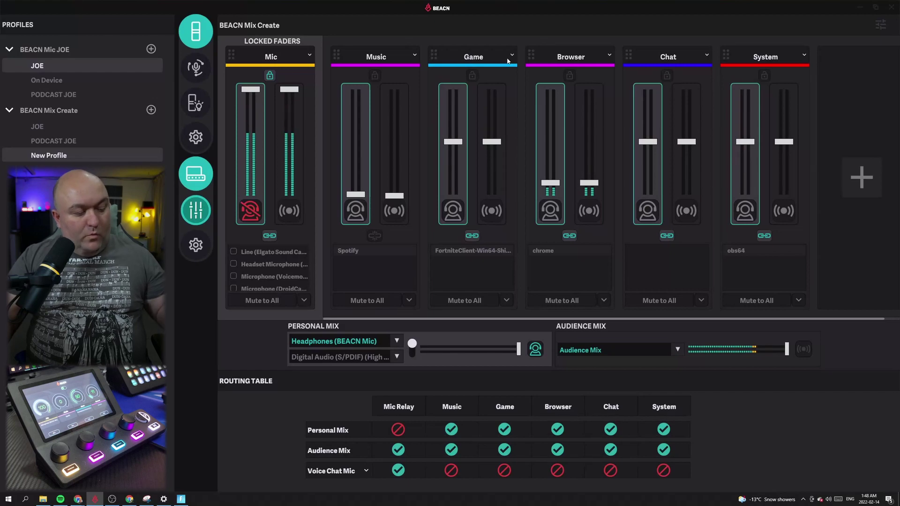